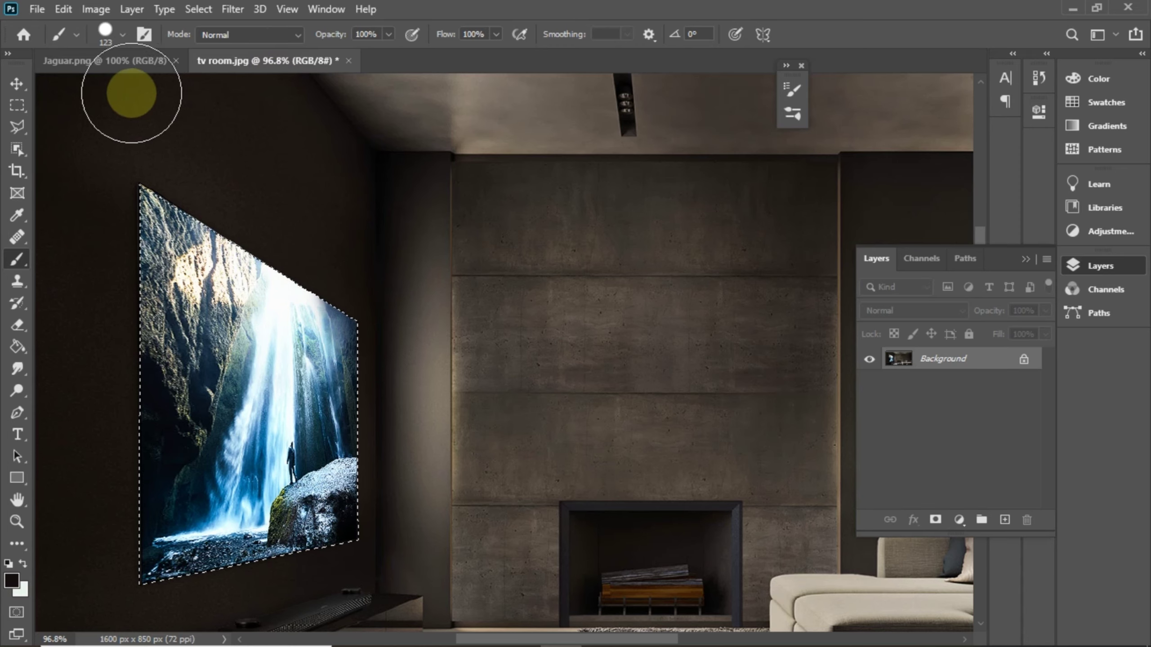
Bring the jaguar picture from Jaguar.png into tv room.jpg as a new layer.
click(16, 83)
click(105, 61)
drag(216, 103, 305, 297)
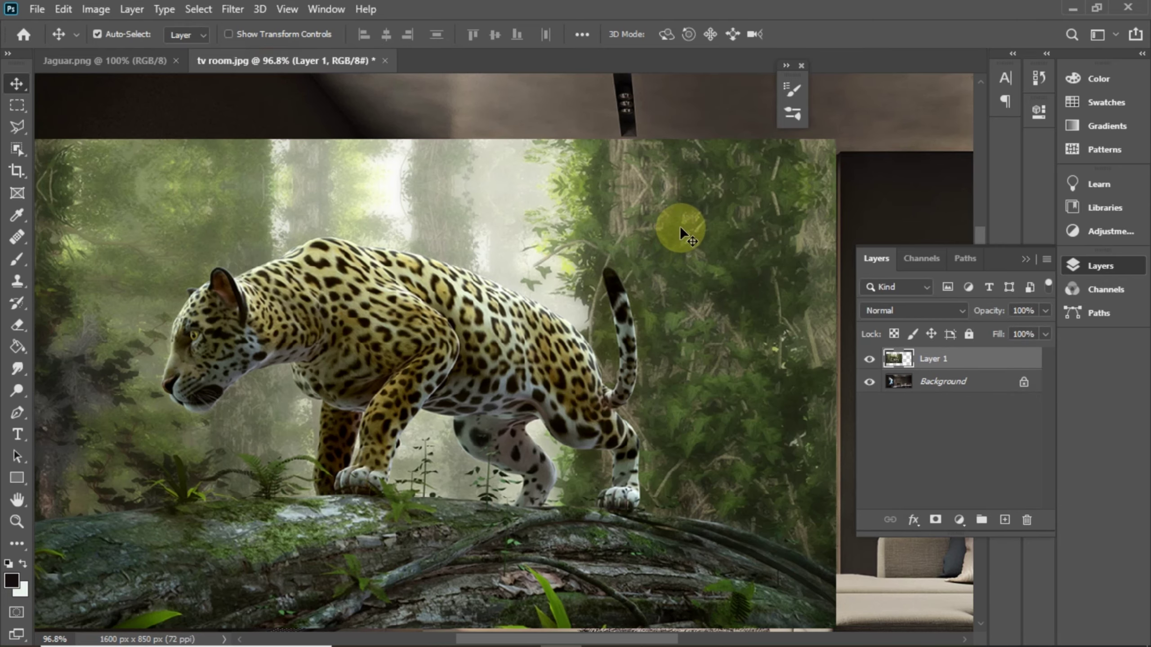
Scale the jaguar layer down proportionally to about 64.66% with Free Transform and place it over the TV.
key(ctrl+minus)
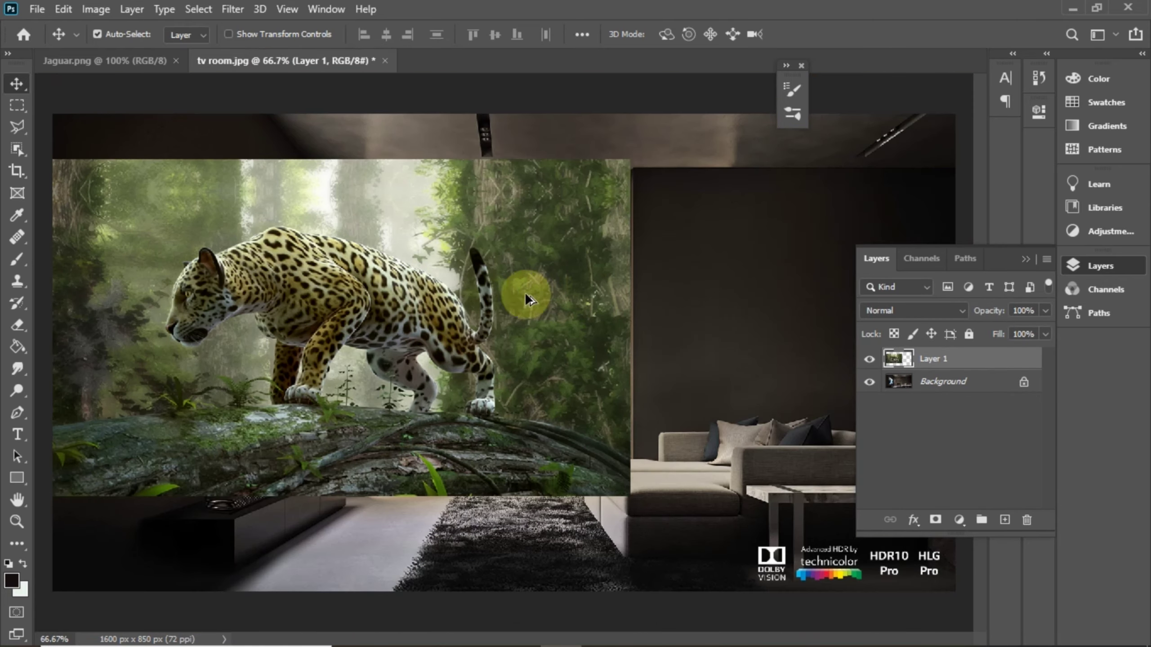
key(ctrl+minus)
key(ctrl+plus)
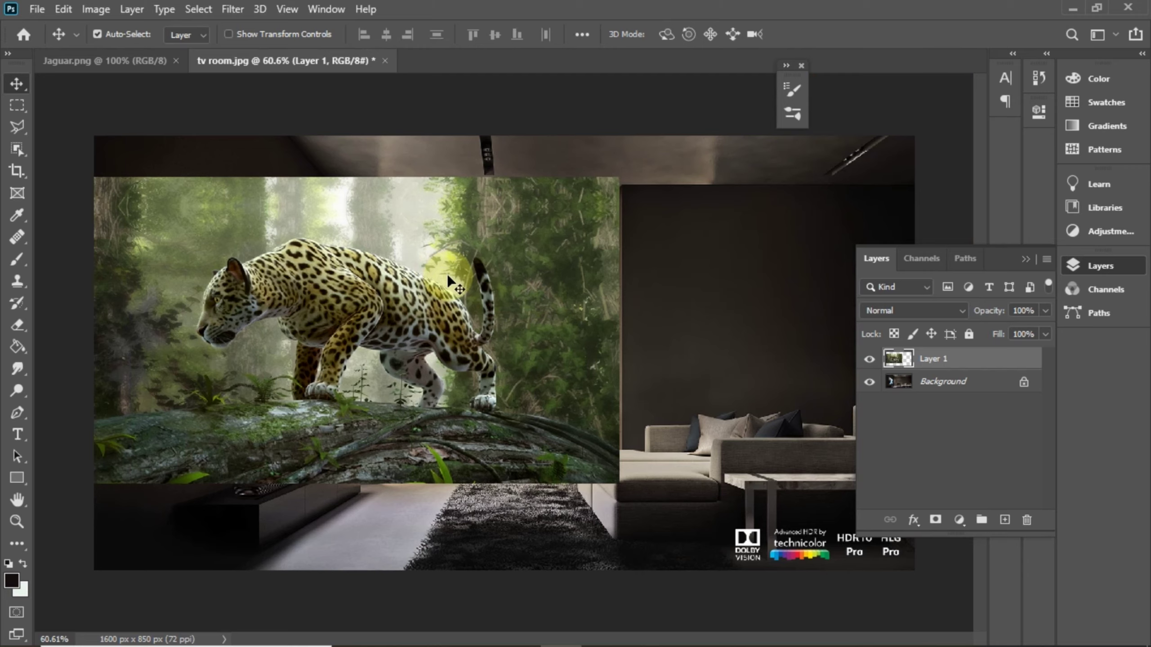
key(ctrl+t)
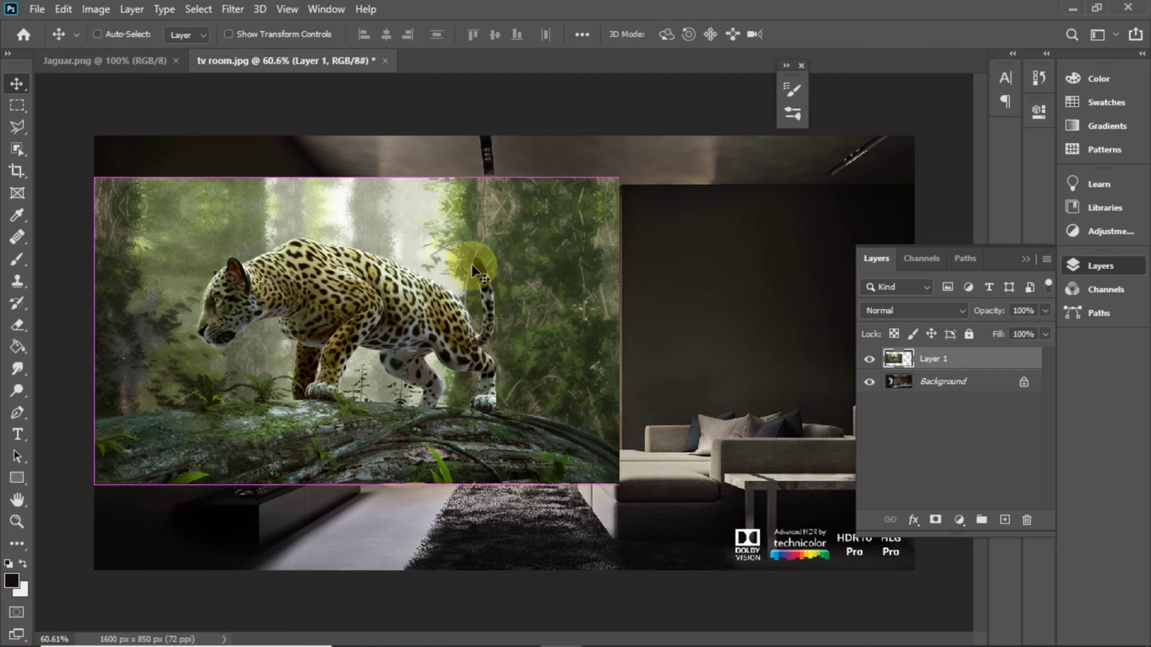
drag(610, 183, 425, 259)
drag(284, 356, 311, 303)
Flip the jaguar picture horizontally and shift it slightly down over the TV.
right_click(311, 303)
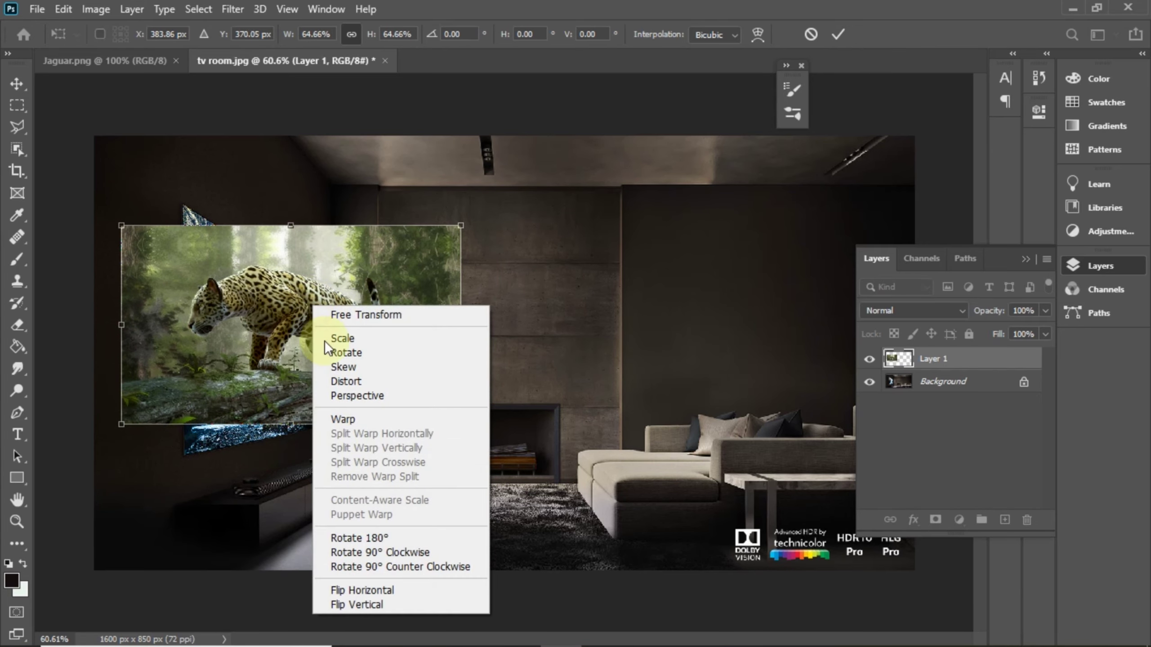
click(362, 589)
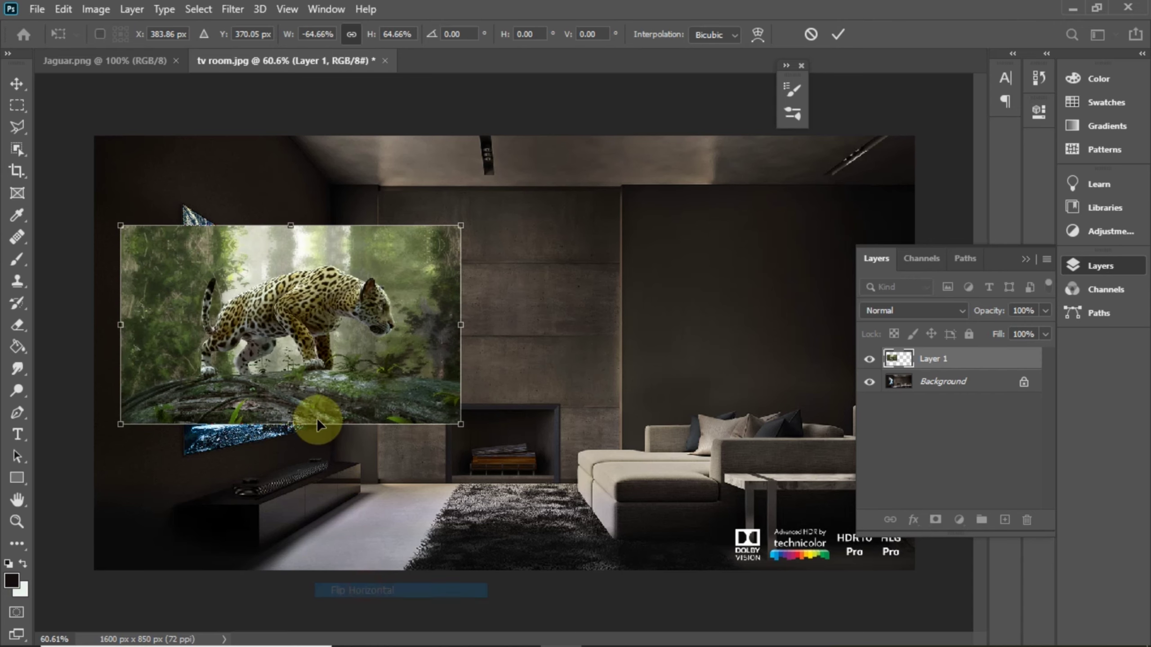
drag(308, 347, 316, 385)
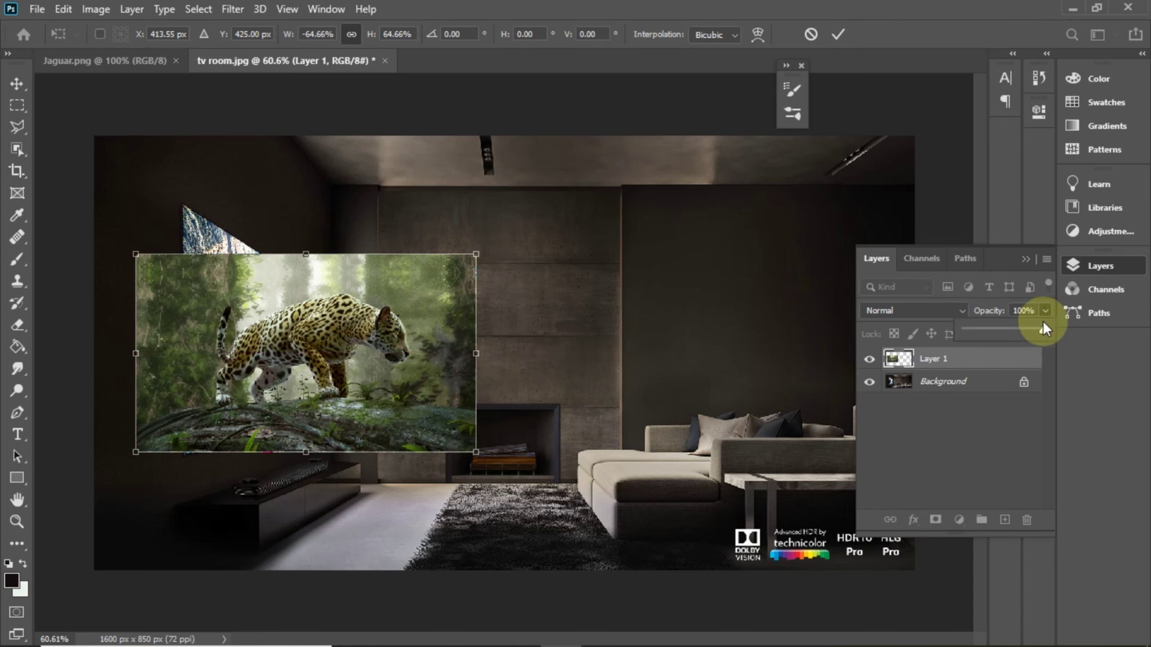
Fit the jaguar over the TV at 63% layer opacity, scaling it to about 66.3%, and restore the opacity to 100%.
mouse_move(1021, 329)
mouse_down()
mouse_move(987, 329)
mouse_move(1014, 329)
mouse_up()
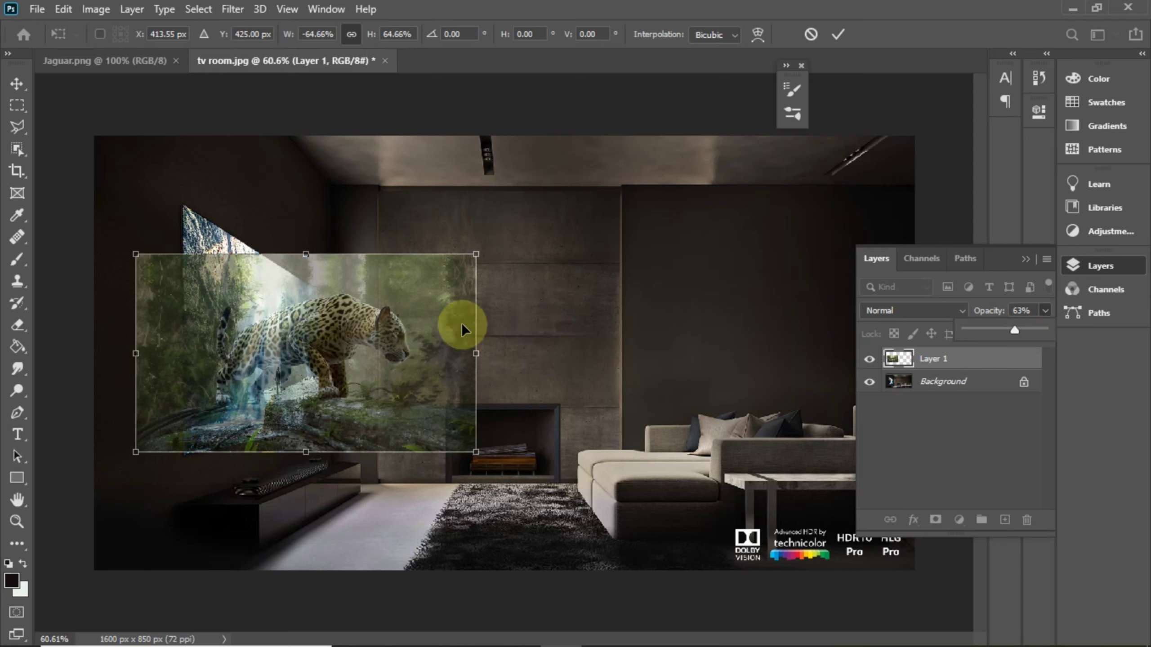
drag(369, 380, 271, 362)
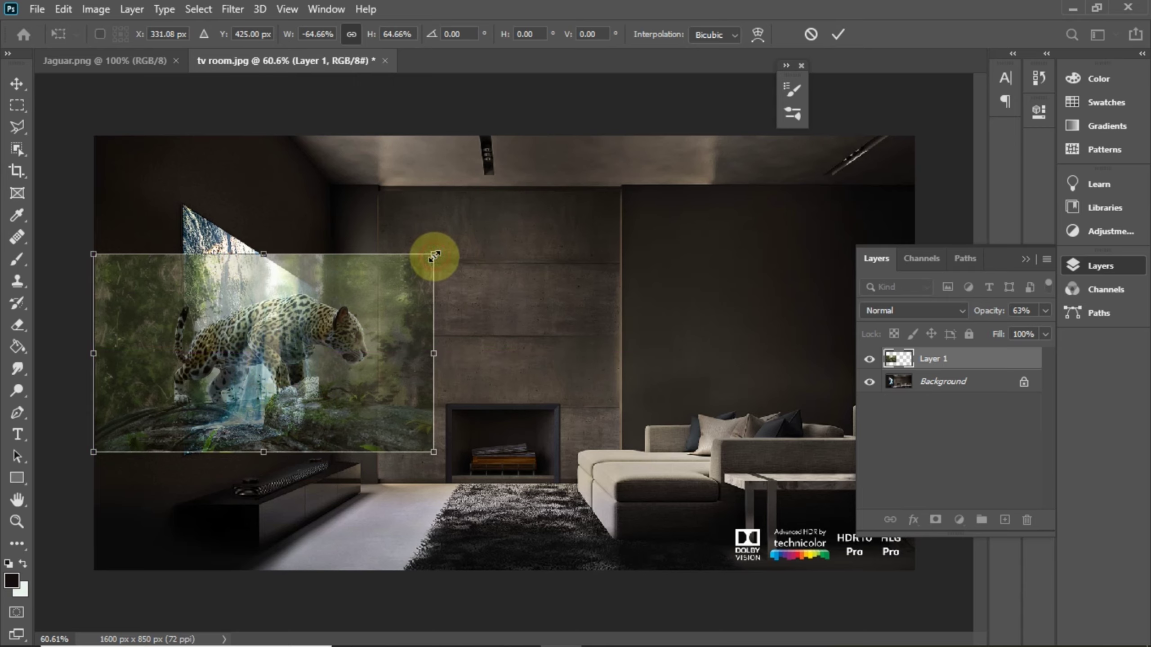
drag(437, 254, 475, 241)
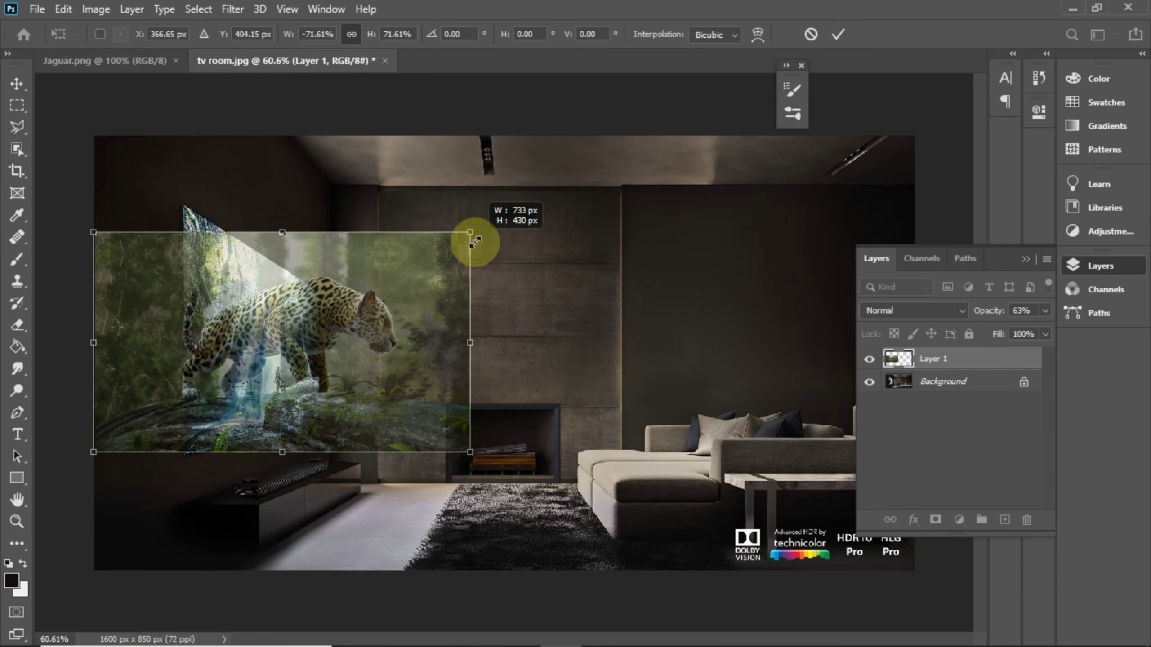
drag(475, 242, 449, 247)
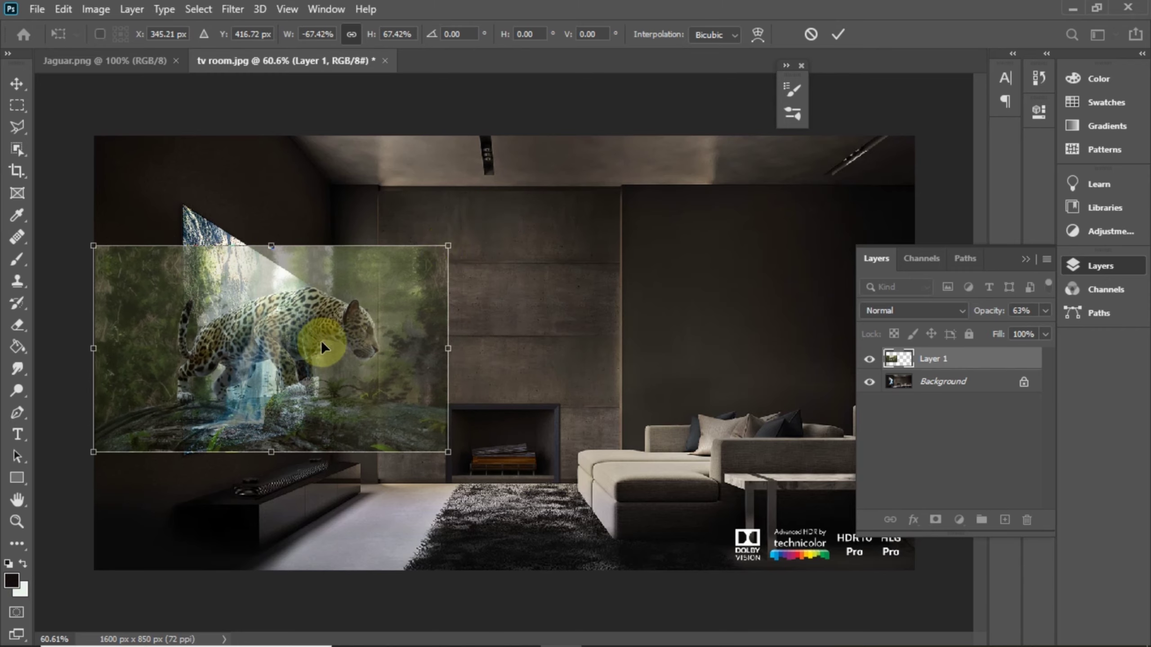
drag(318, 344, 327, 348)
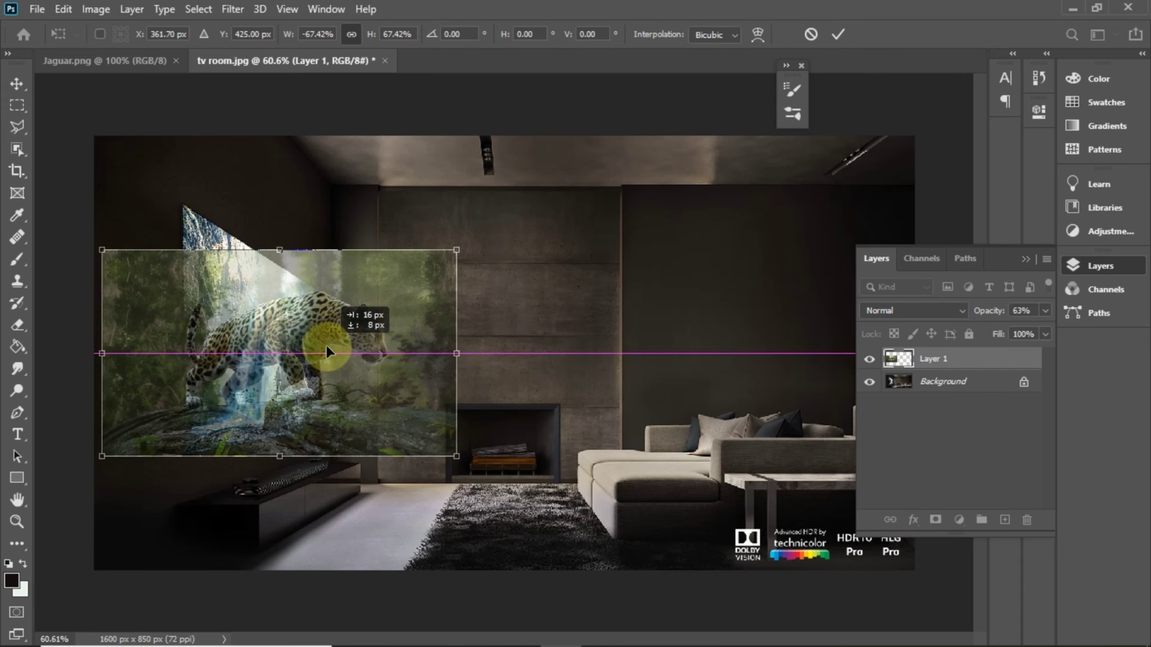
drag(326, 345, 326, 345)
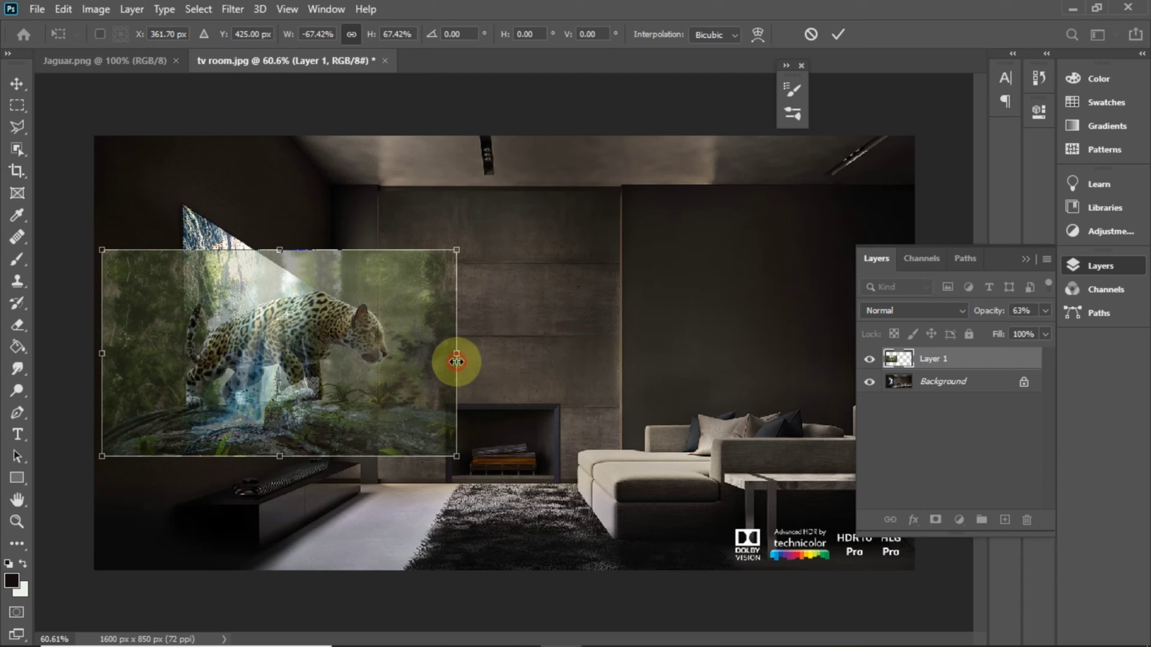
drag(456, 362, 449, 362)
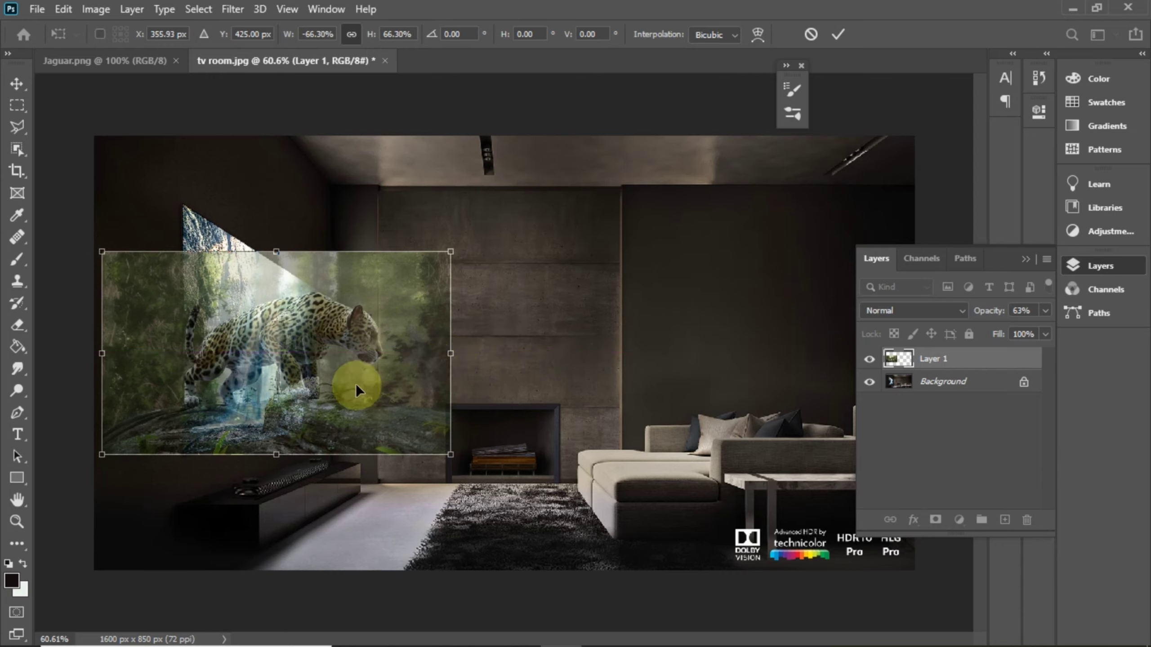
mouse_move(323, 390)
mouse_down()
mouse_move(310, 390)
mouse_move(334, 390)
mouse_move(325, 388)
mouse_up()
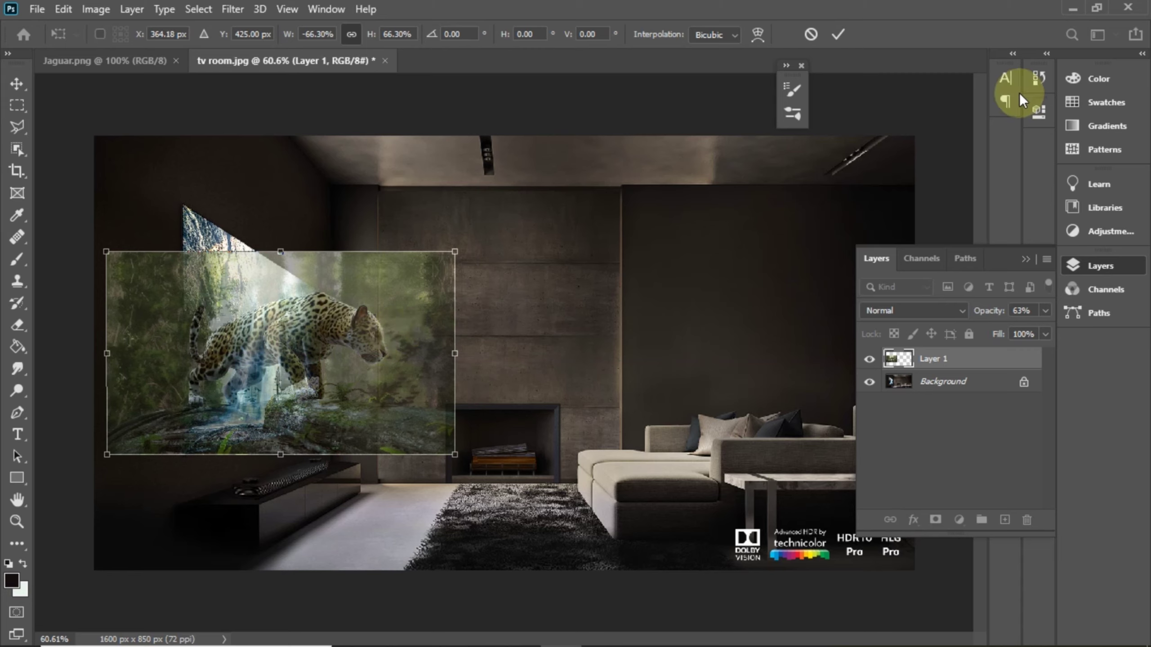
click(1044, 311)
drag(1021, 327, 1051, 327)
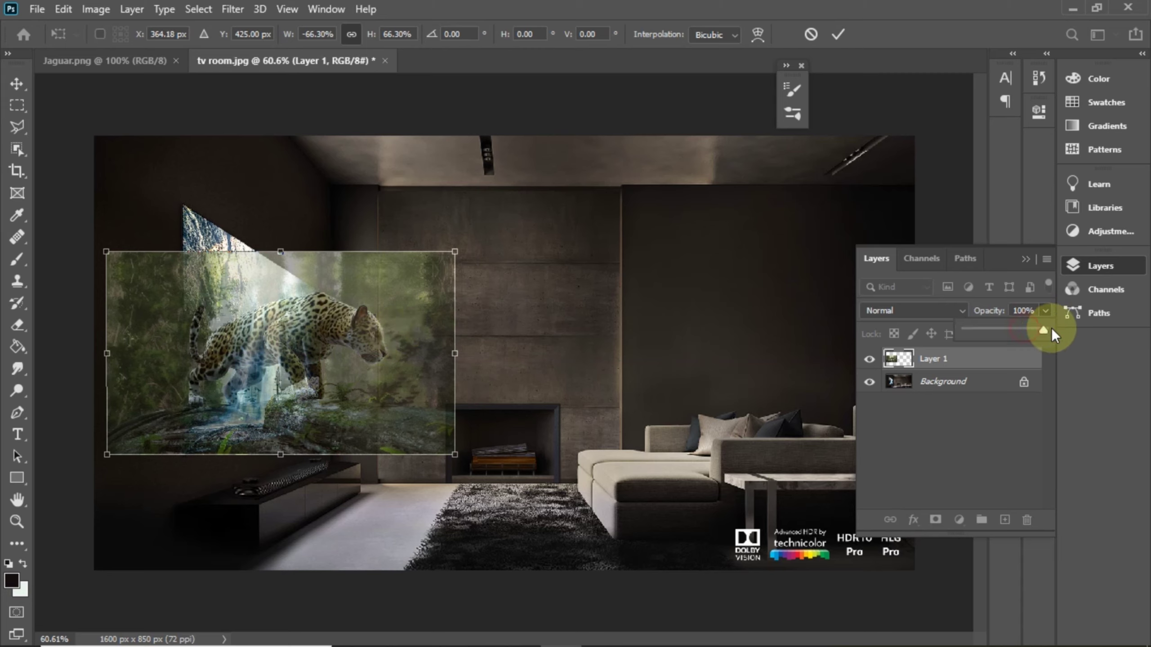
Apply the transform, select the jaguar with the Object Selection tool and mask out its forest background with a layer mask.
click(16, 126)
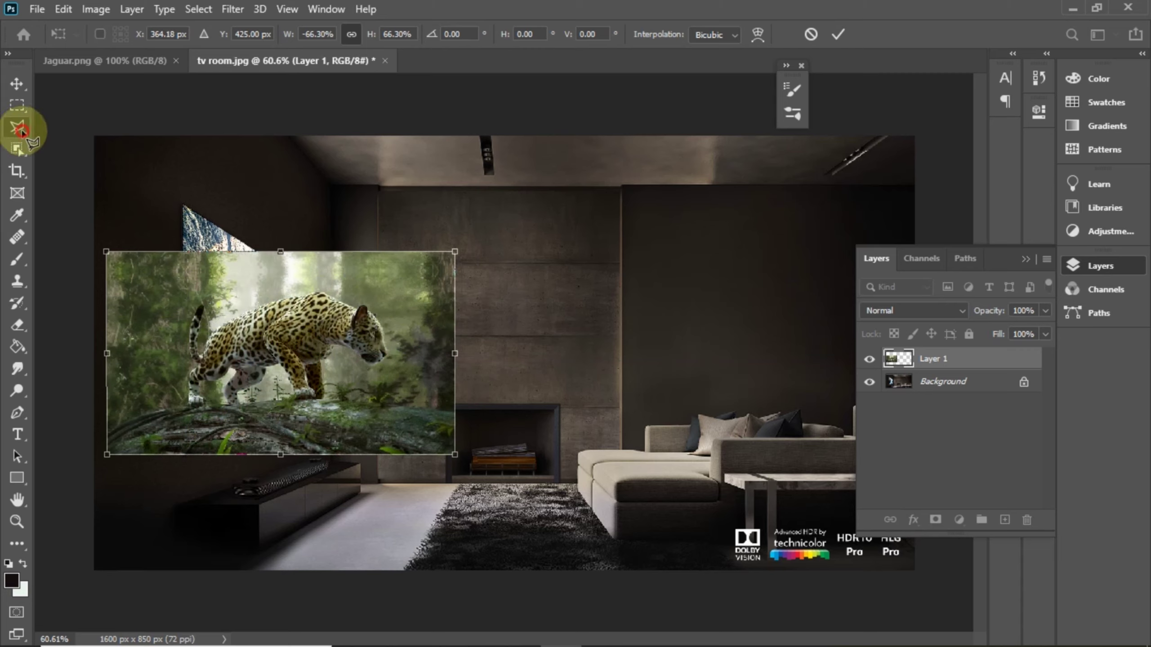
click(15, 154)
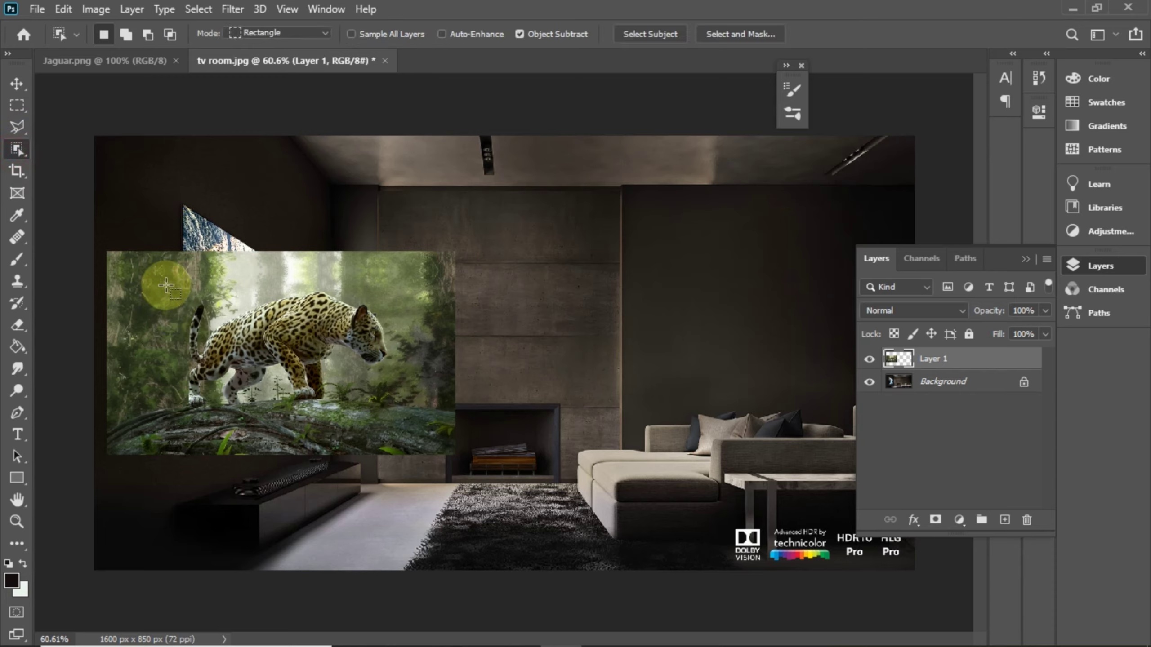
drag(167, 285, 412, 420)
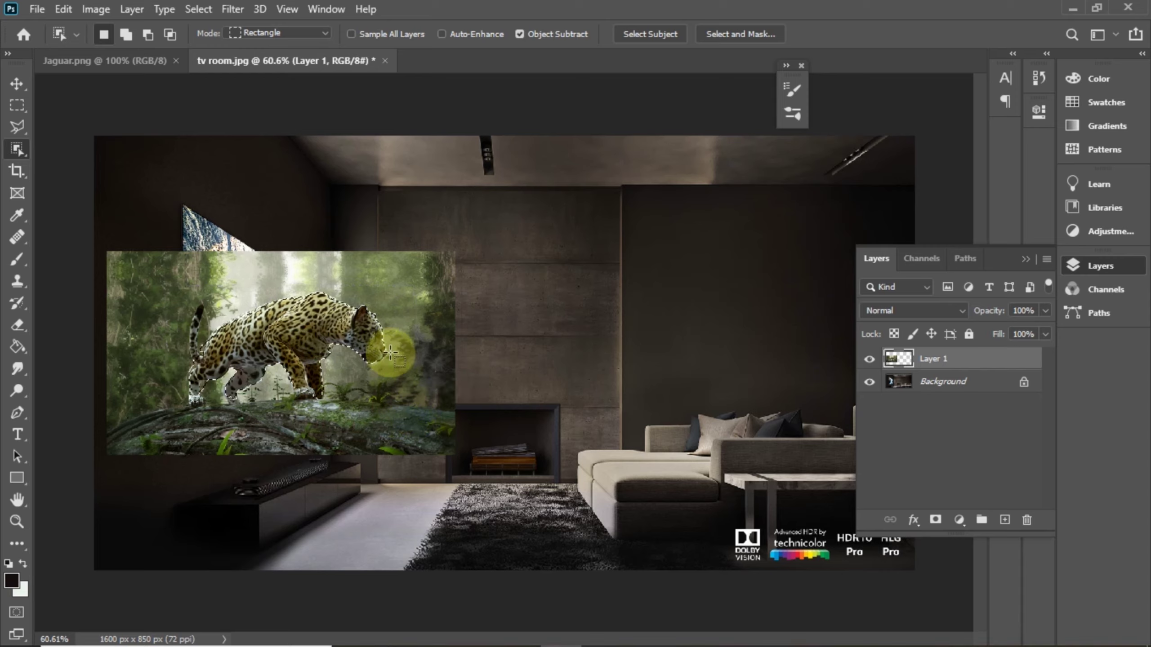
click(935, 519)
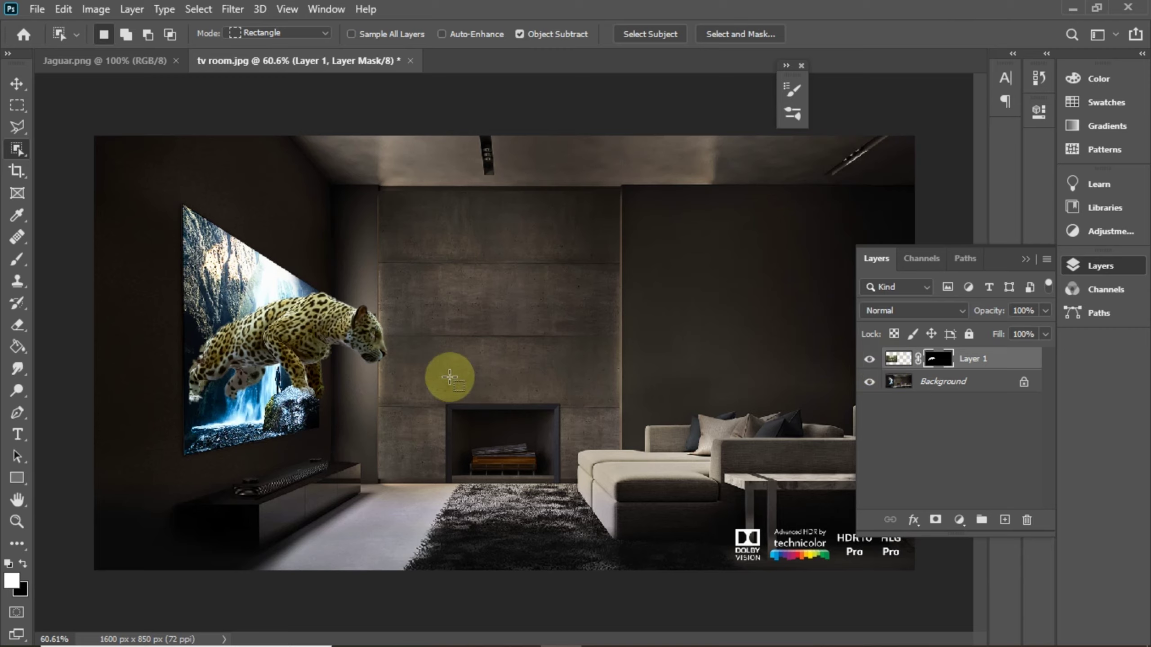
Move the masked jaguar slightly to the left so that it overlaps the TV's left edge.
click(17, 84)
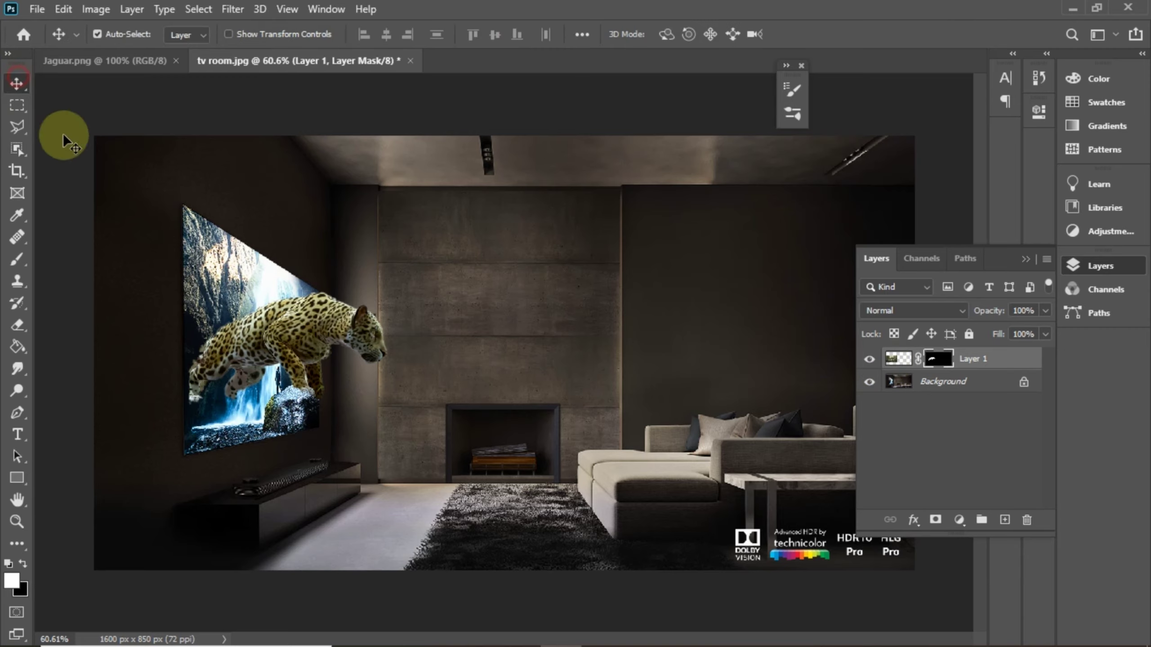
drag(269, 353, 263, 365)
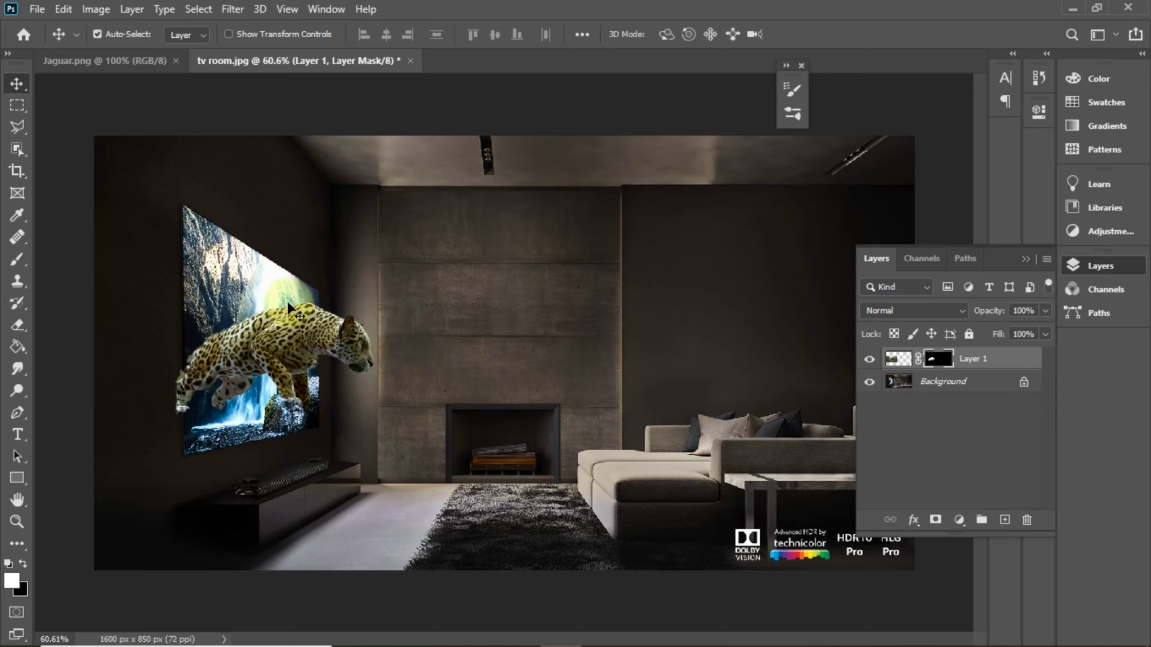
drag(301, 348, 300, 326)
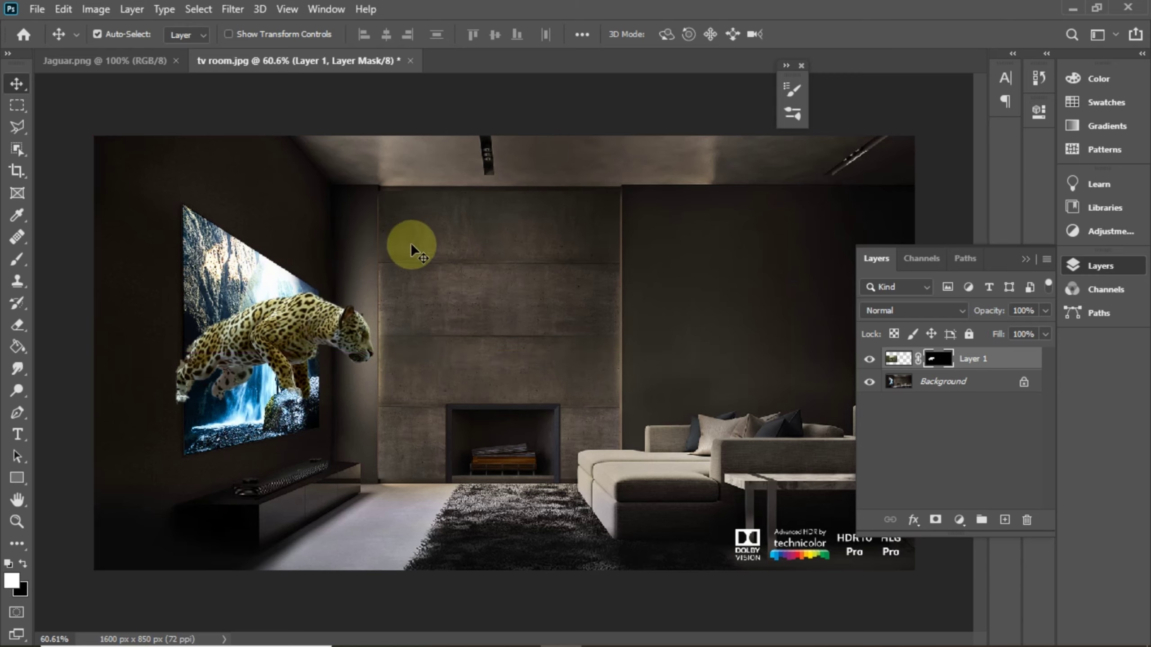
Distort the jaguar by pulling its upper-right corner outward to about 101% width and 113% height, and reposition it leaping out of the TV.
key(ctrl)
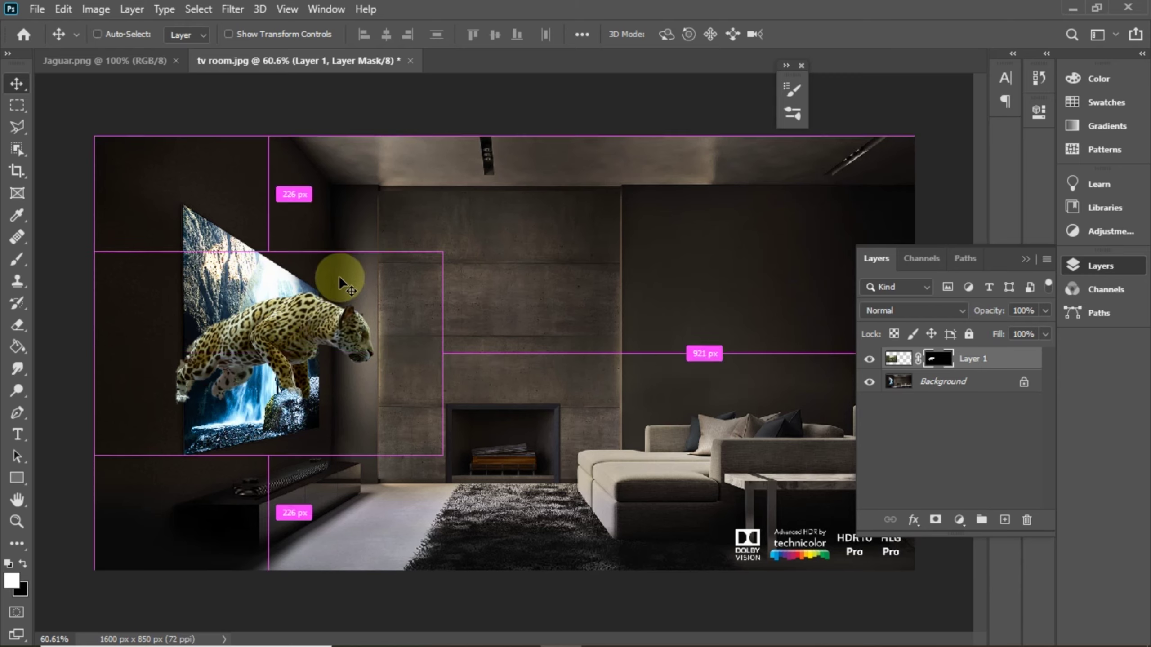
key(ctrl+t)
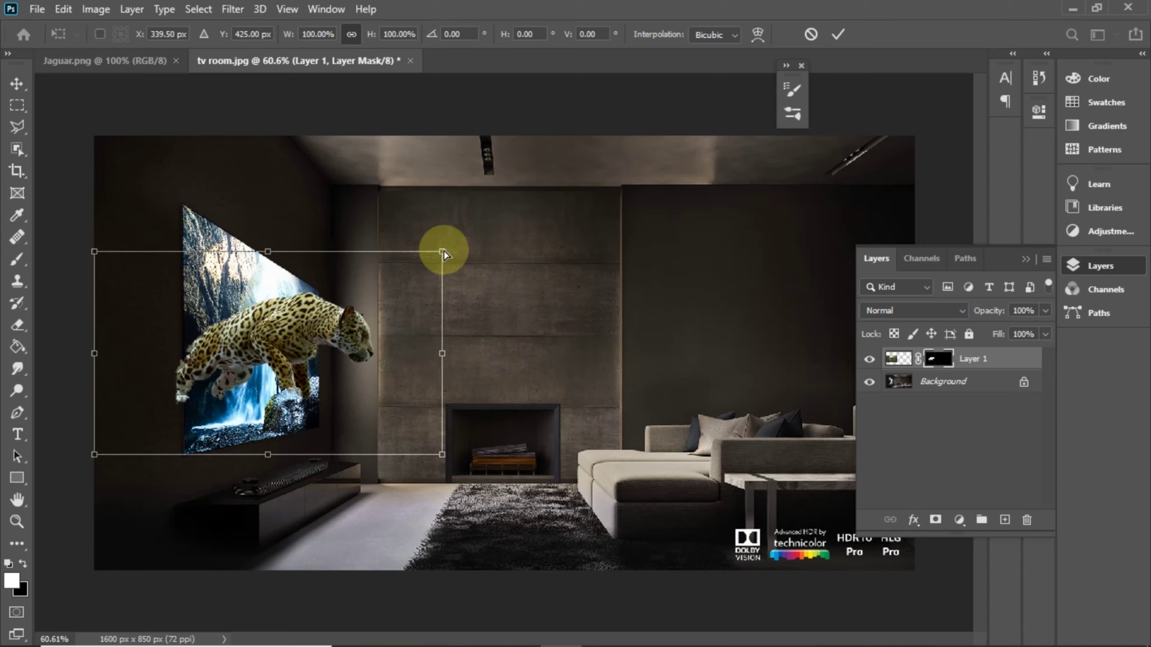
drag(443, 254, 463, 236)
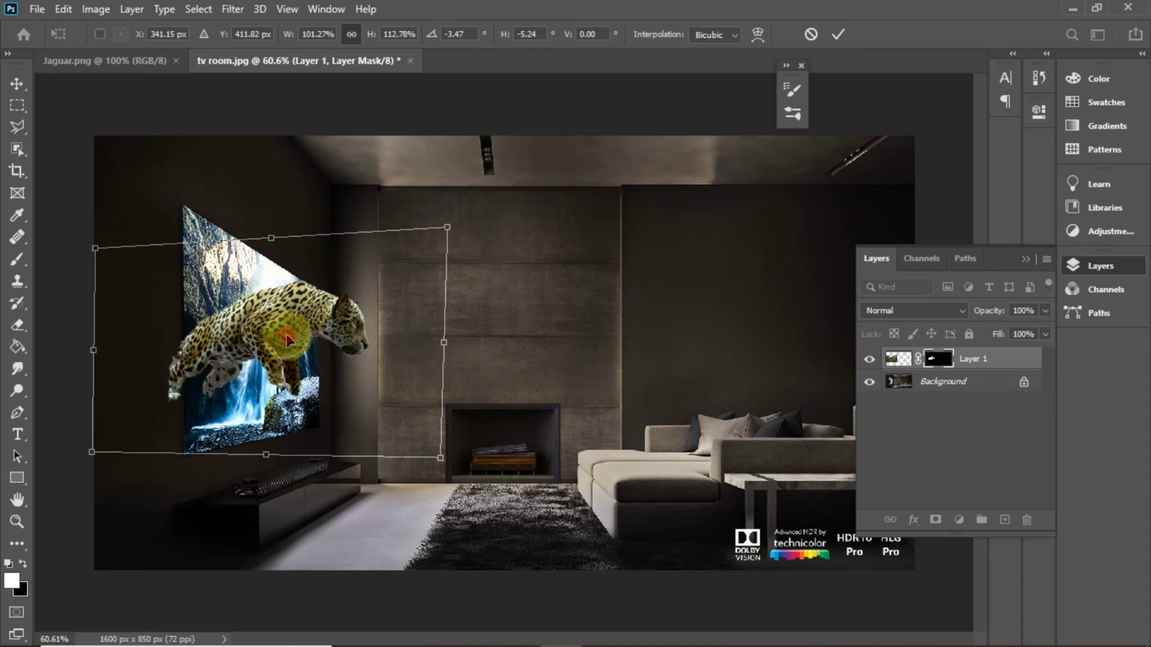
drag(290, 340, 302, 352)
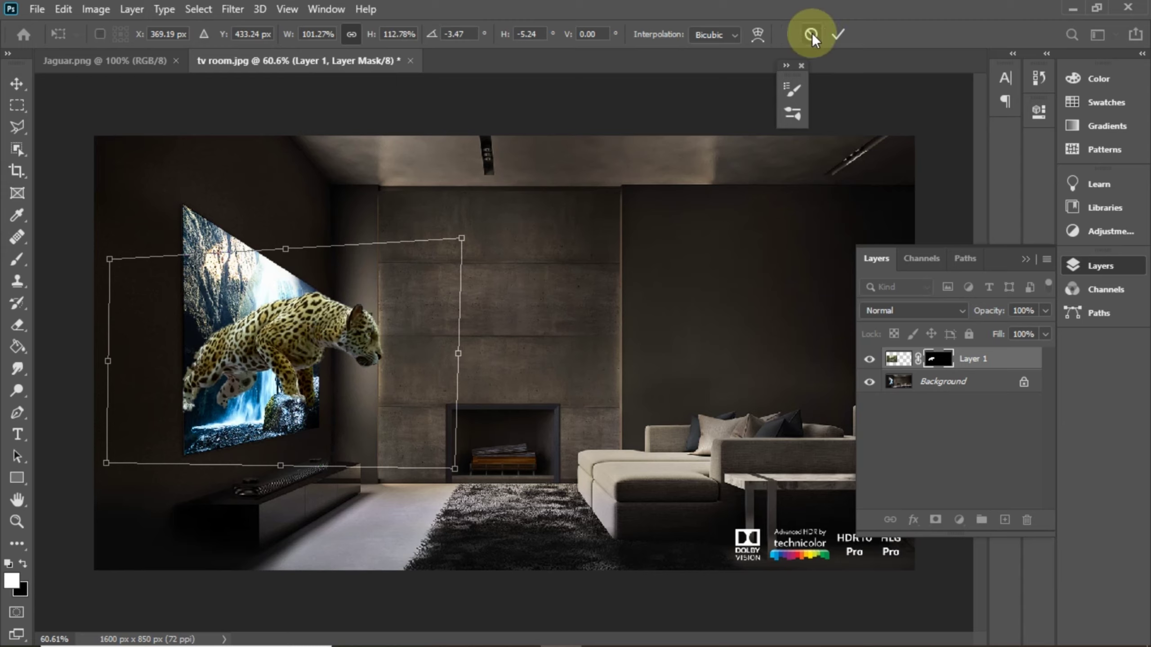
click(837, 35)
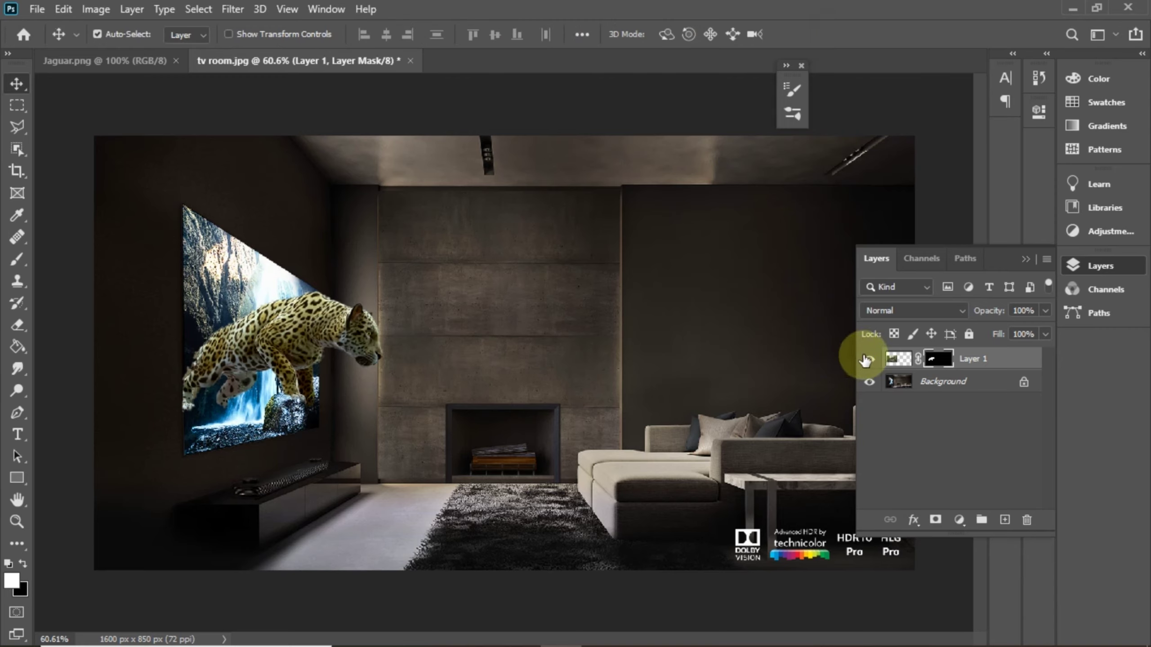
Hide the jaguar layer, outline the TV screen with the Polygonal Lasso tool and invert the selection to cover the surrounding room.
click(869, 358)
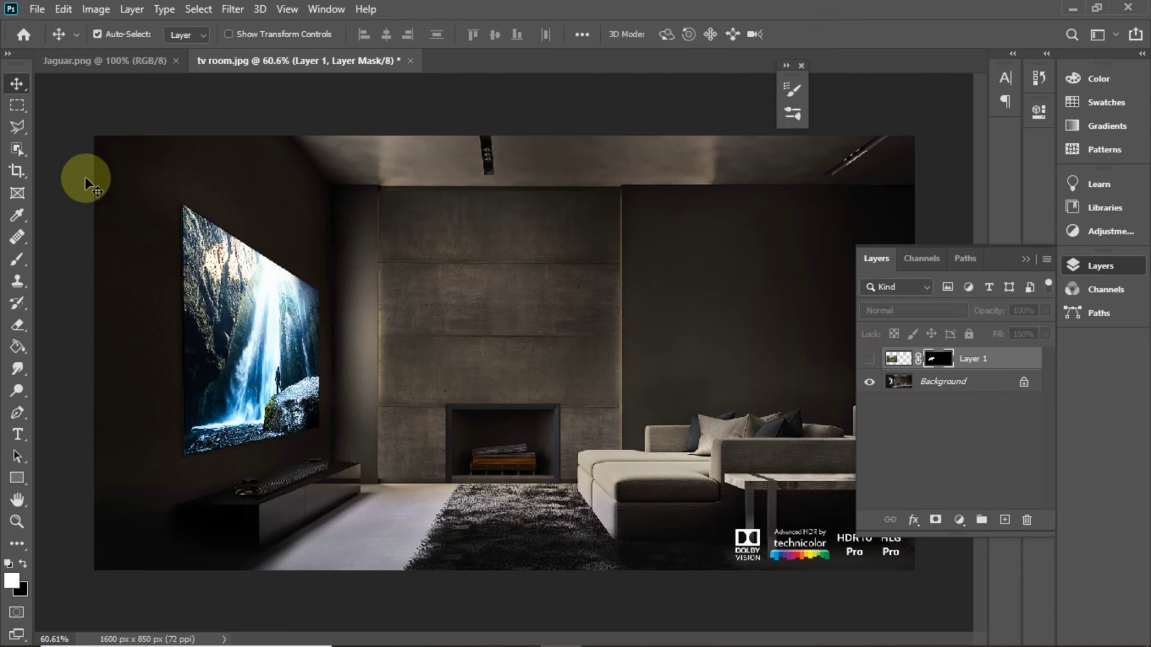
scroll(136, 253, up, 3)
scroll(136, 253, up, 1)
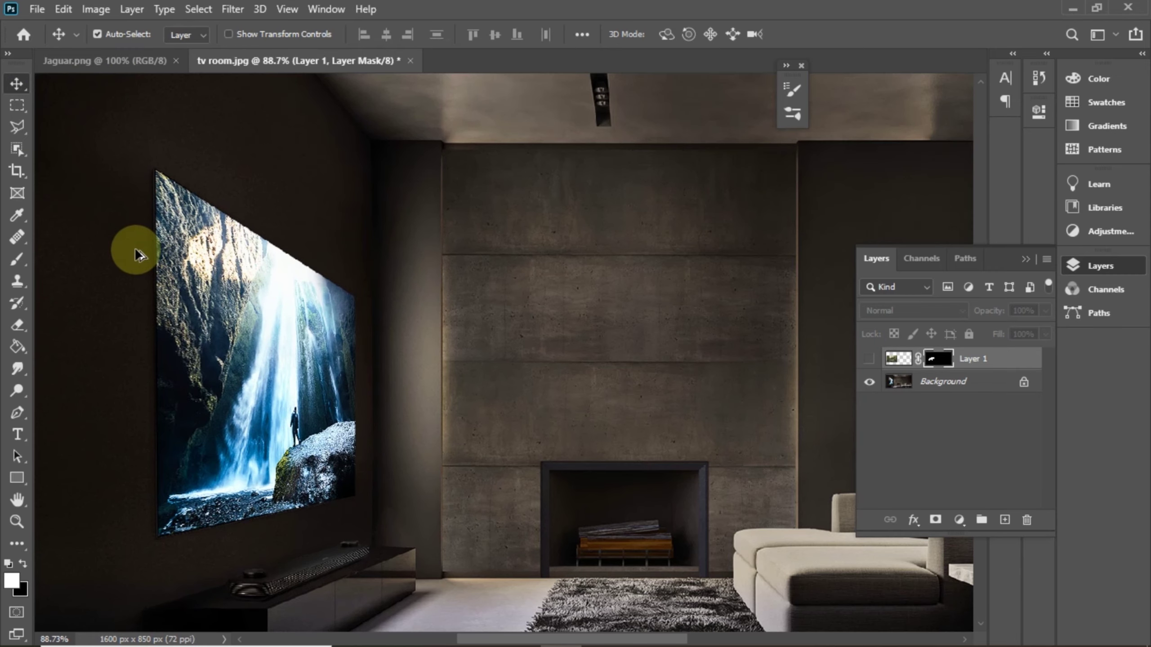
scroll(138, 255, up, 1)
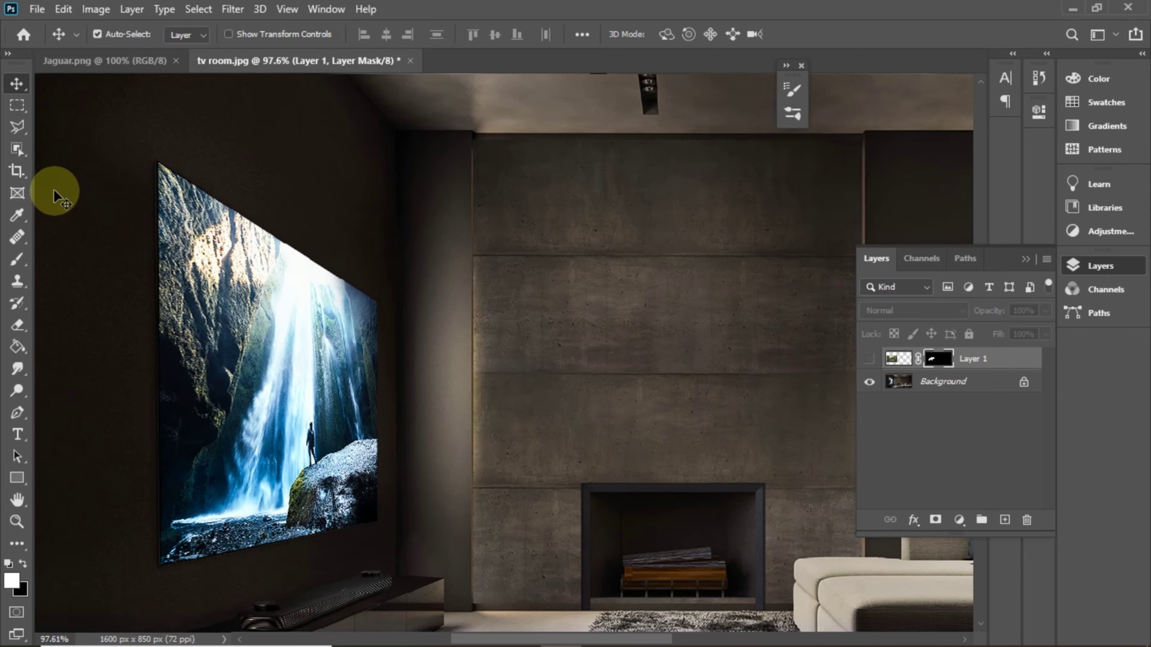
click(17, 127)
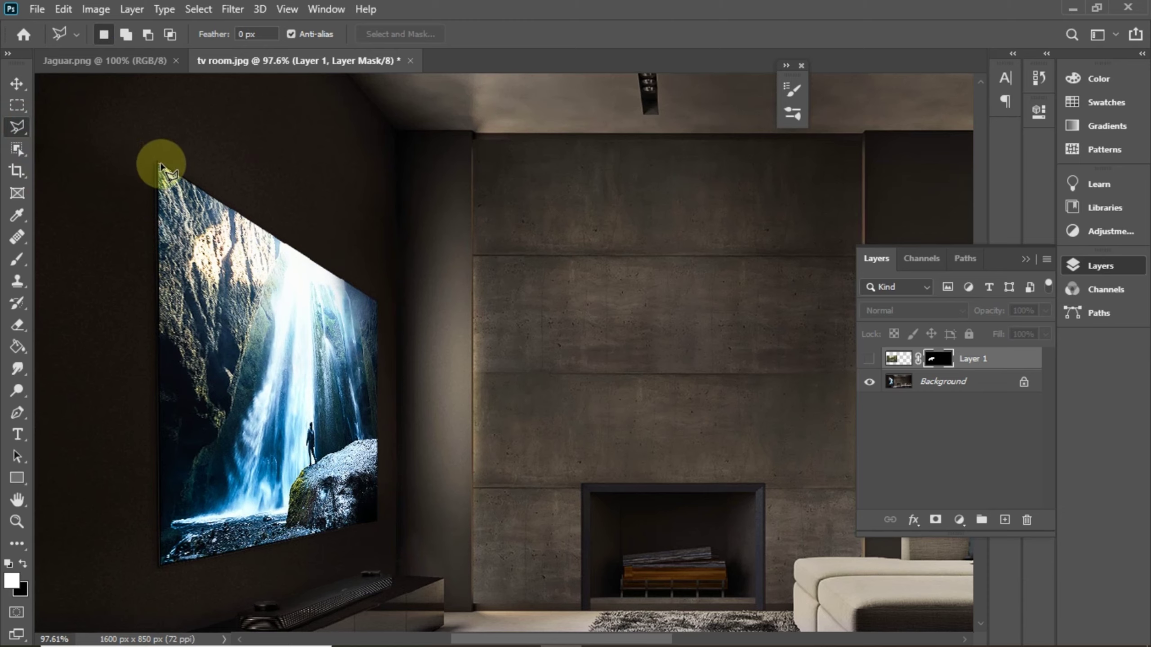
click(158, 164)
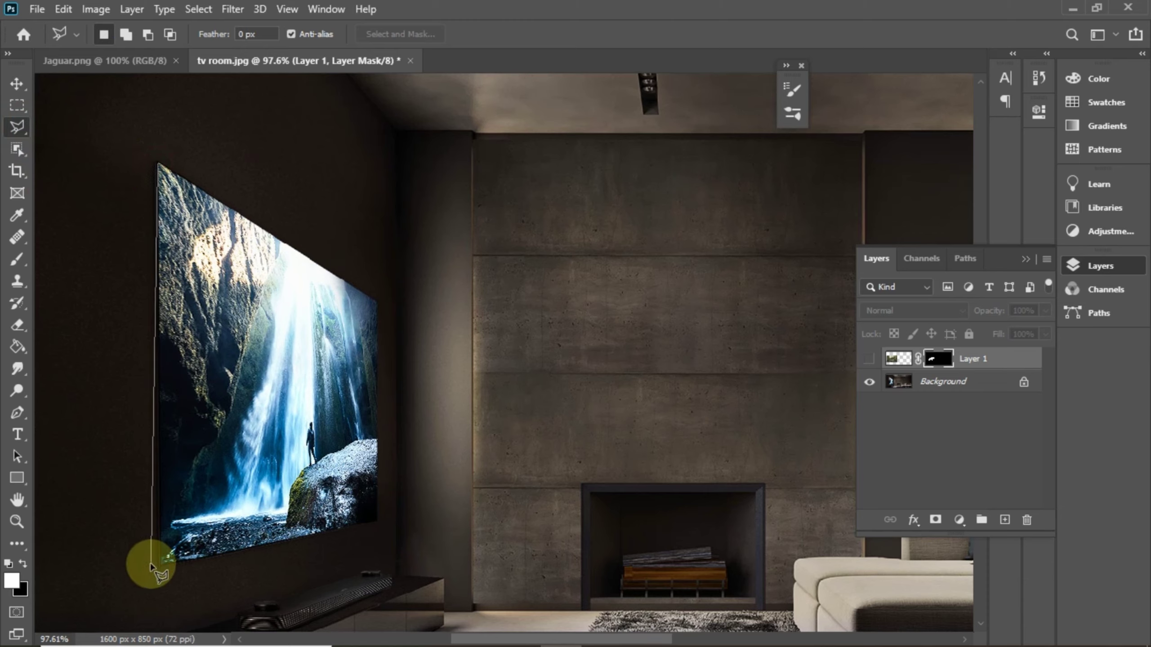
click(158, 565)
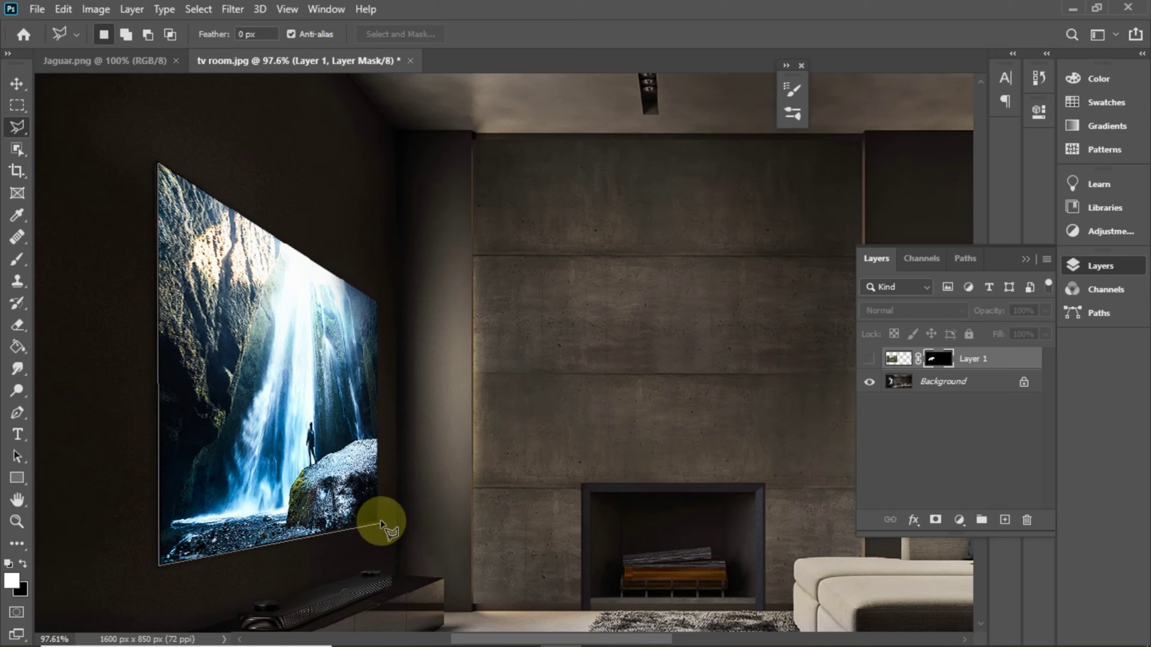
click(381, 524)
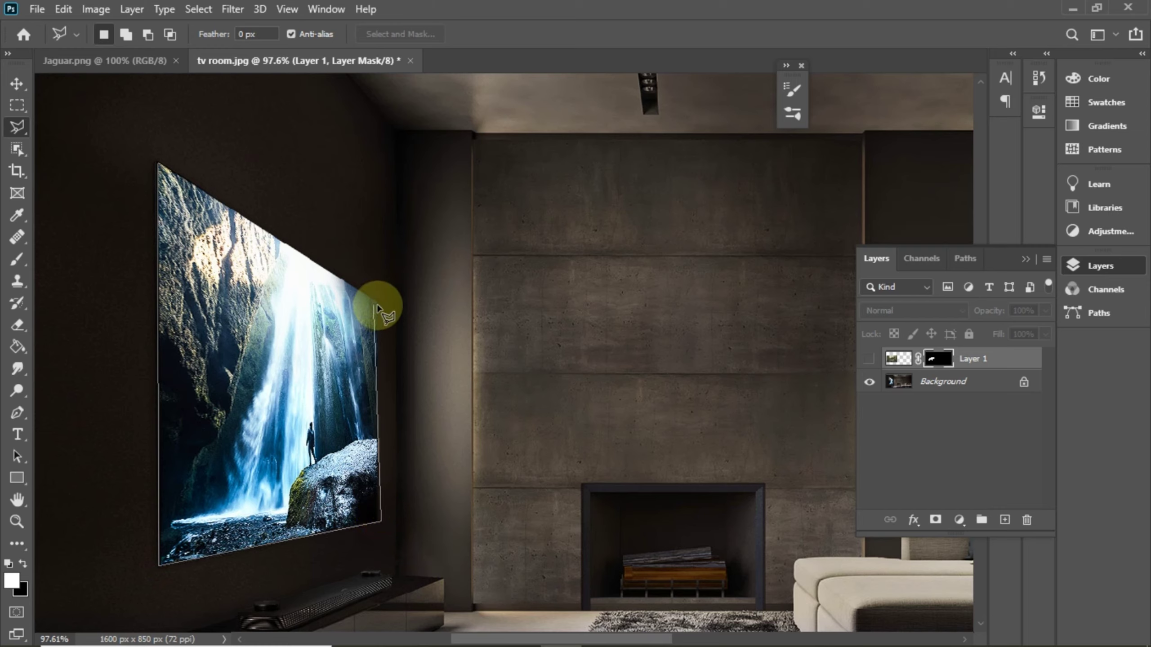
click(379, 298)
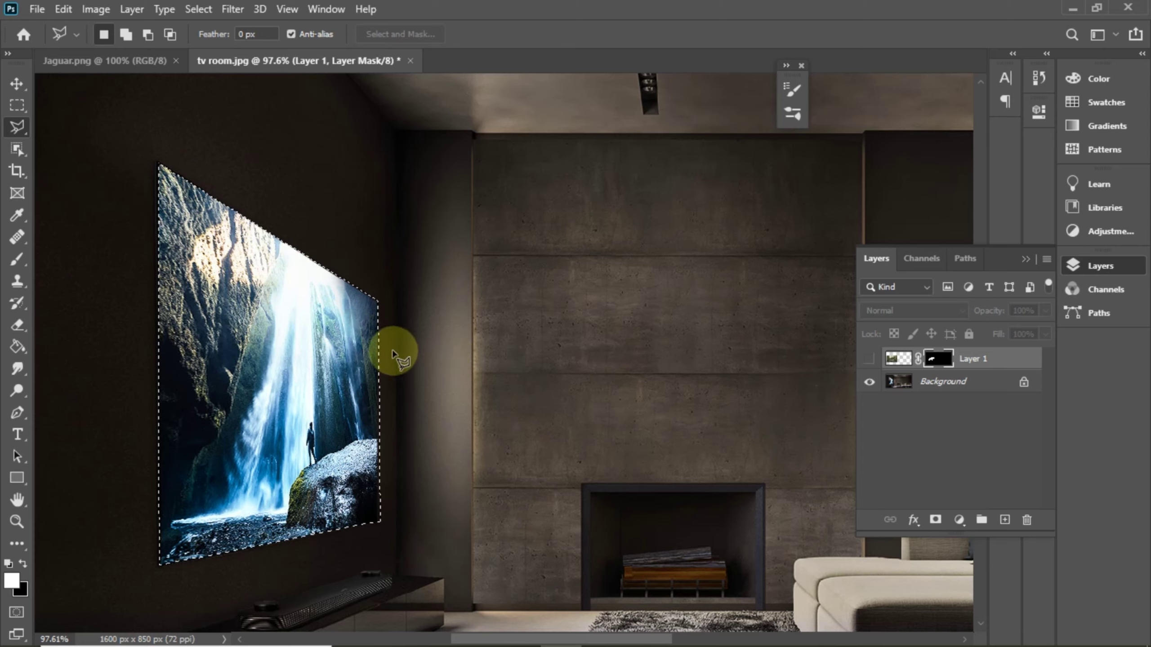
click(197, 10)
click(236, 74)
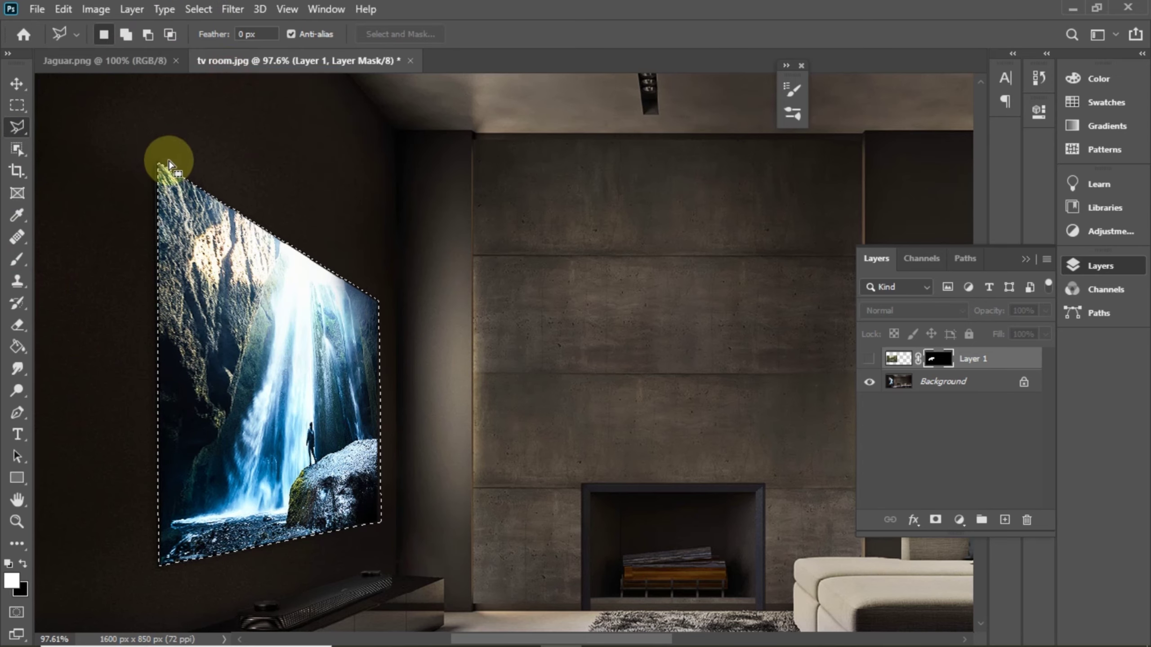
click(936, 520)
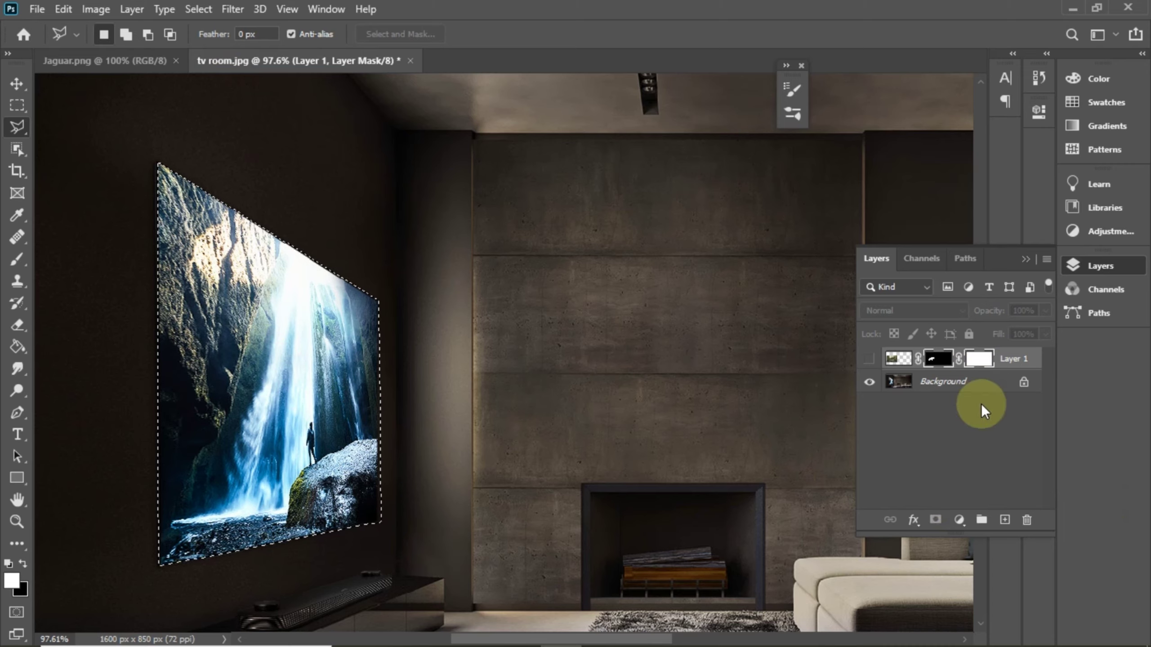
right_click(979, 359)
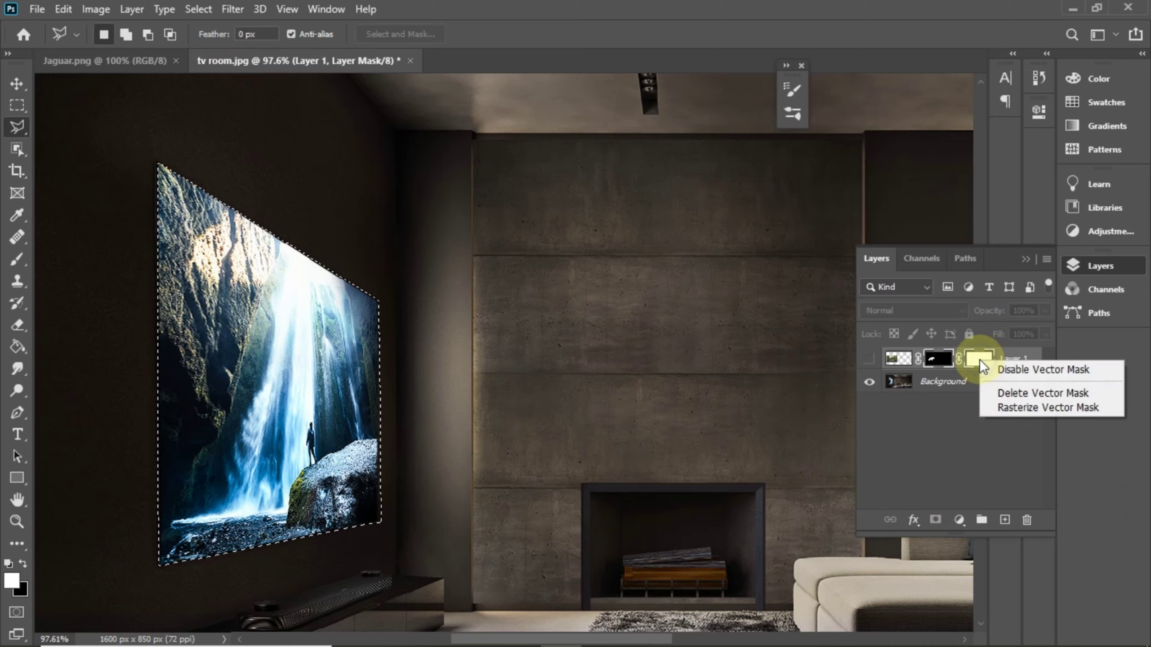
click(1008, 393)
Copy the selected room area outside the TV screen from the Background to a new layer.
click(967, 382)
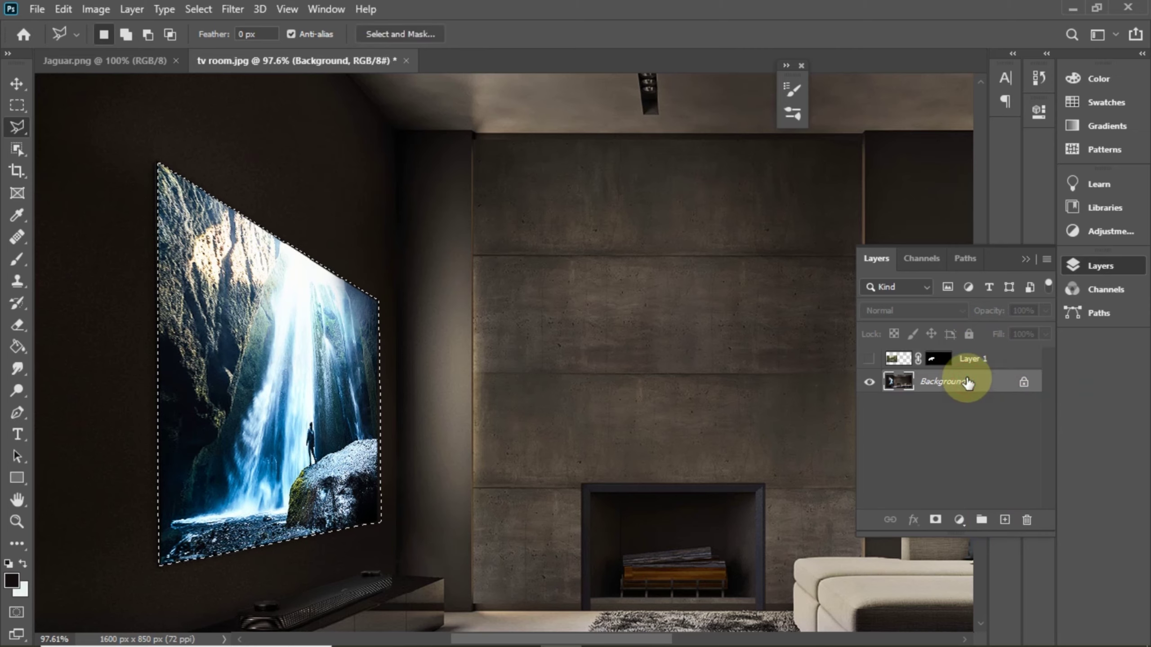
key(ctrl+j)
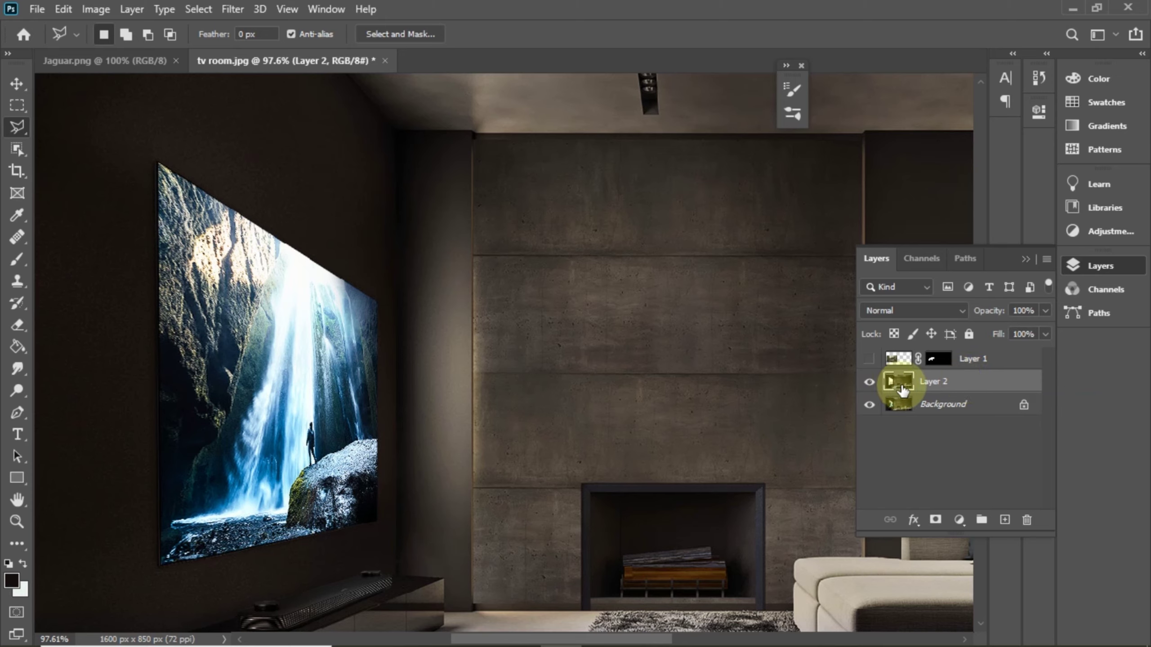
click(960, 386)
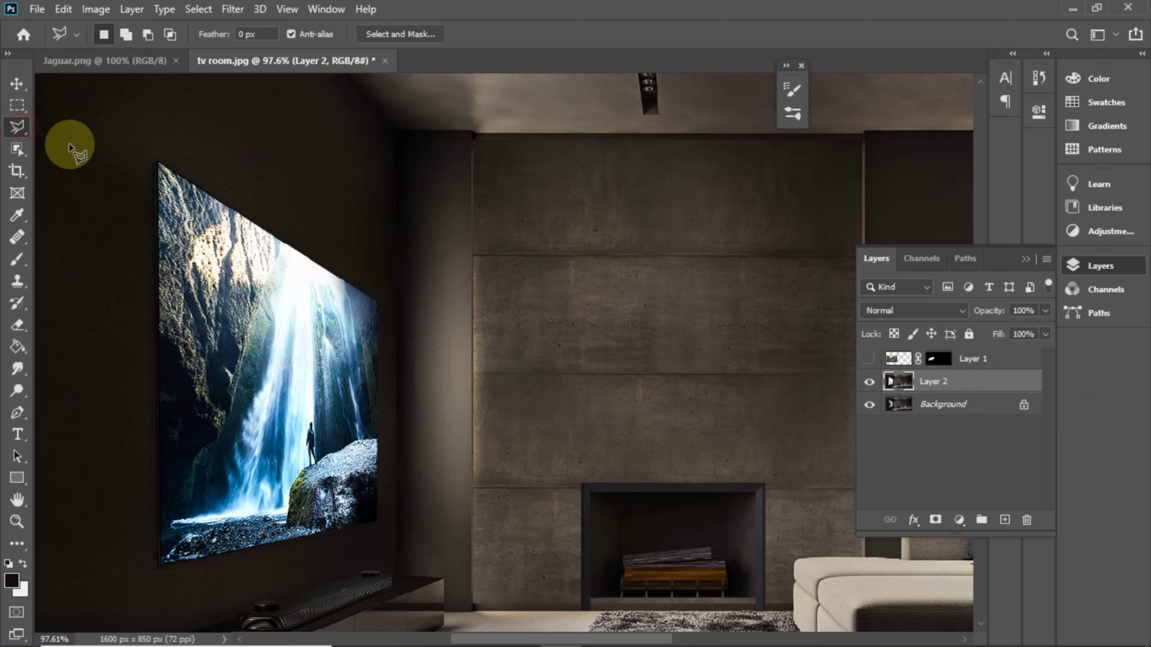
Trace the four edges of the TV screen again with the Polygonal Lasso tool to select the screen area.
click(159, 164)
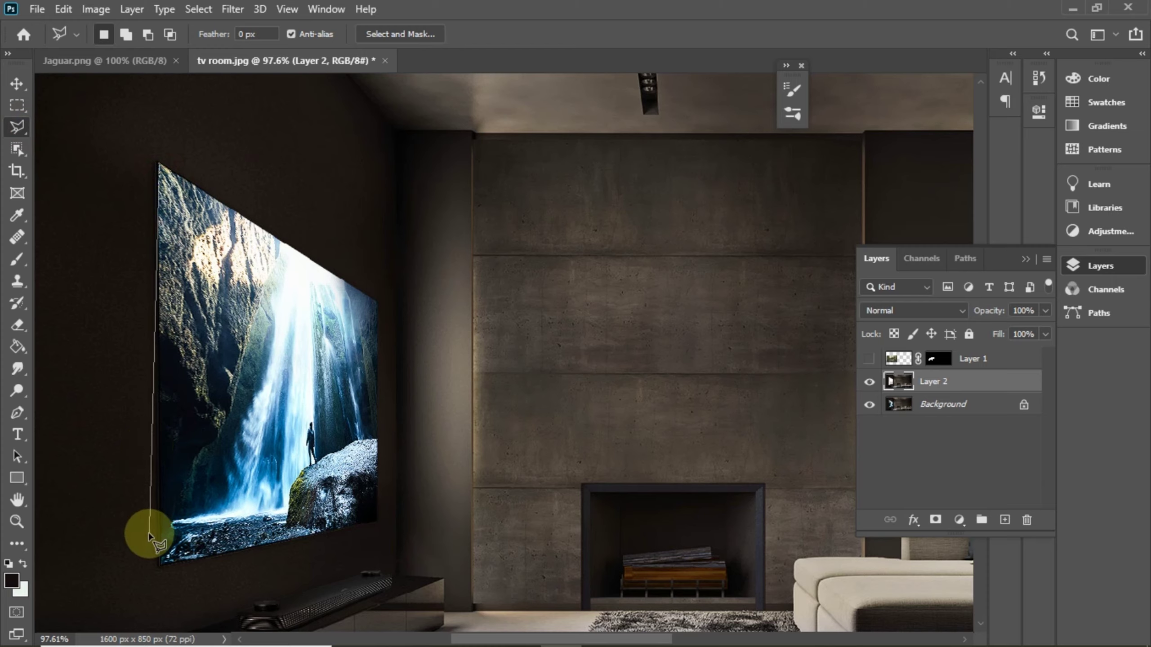
click(160, 563)
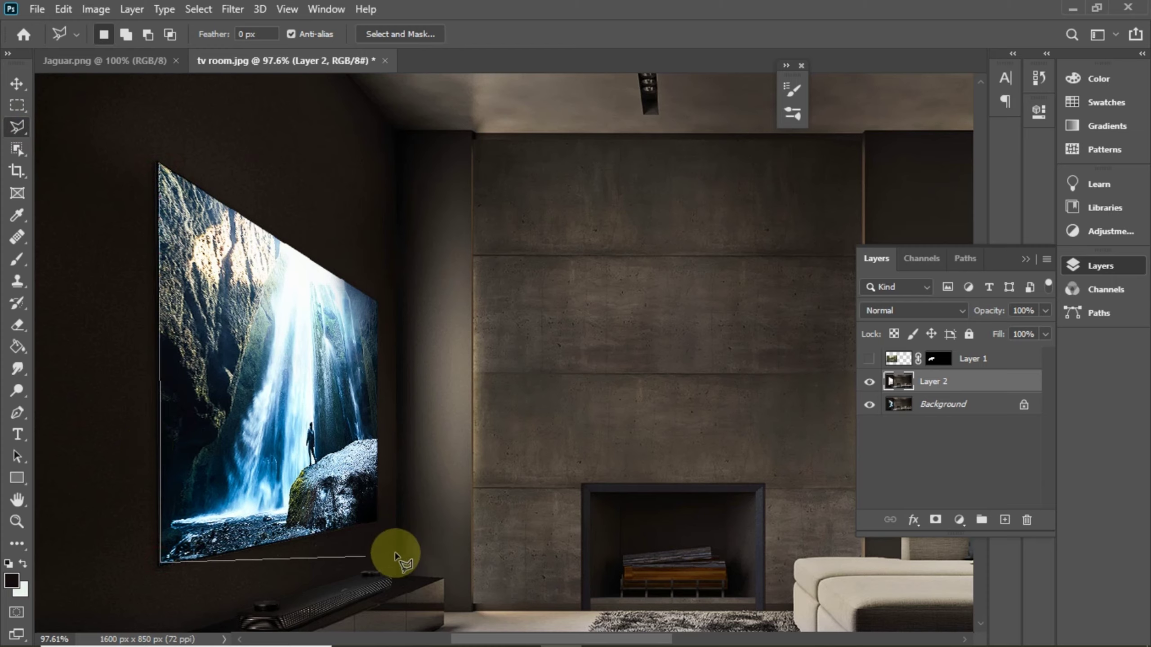
click(378, 523)
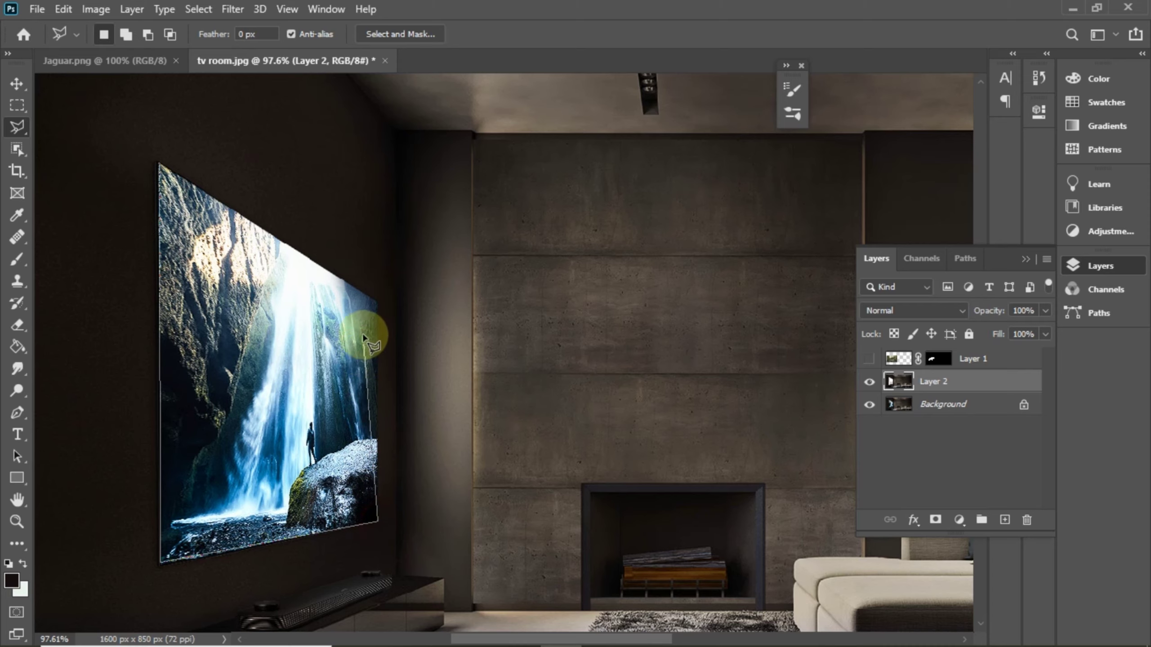
click(378, 306)
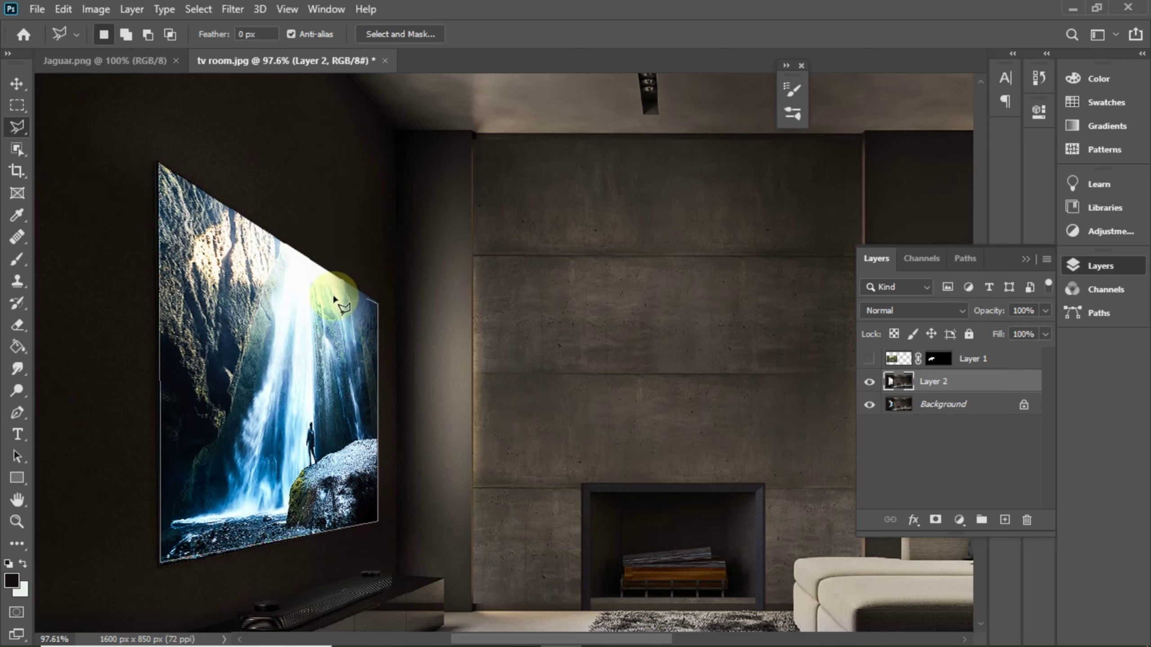
click(158, 164)
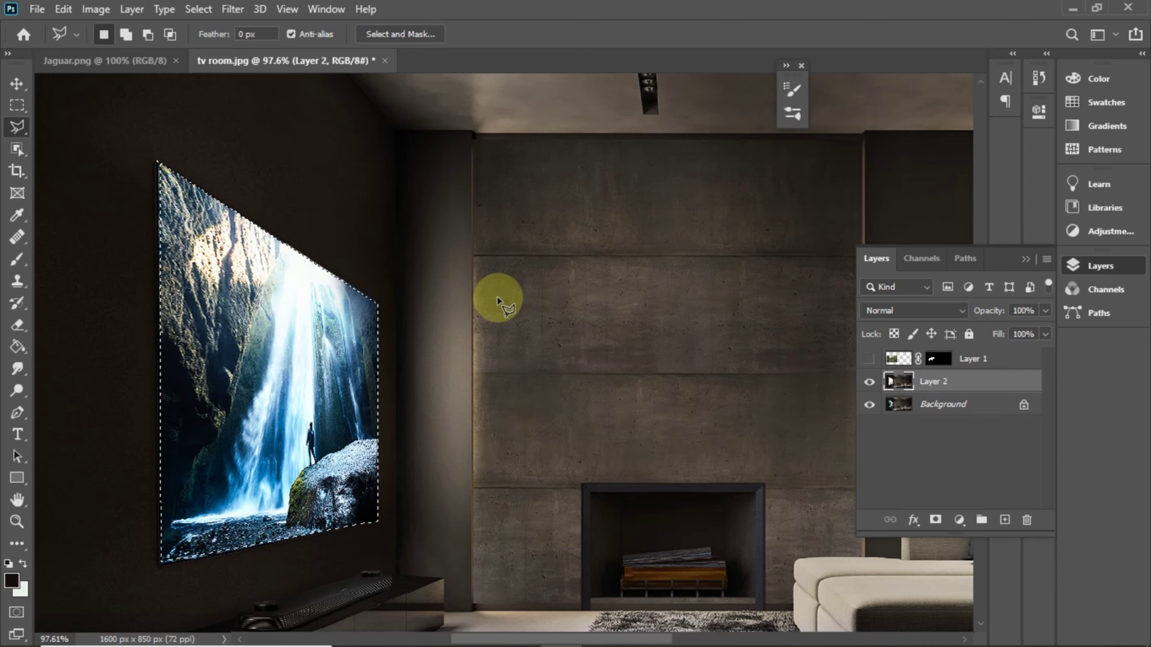
Hide the Background layer and show the jaguar layer again over the empty TV cutout.
scroll(290, 313, up, 5)
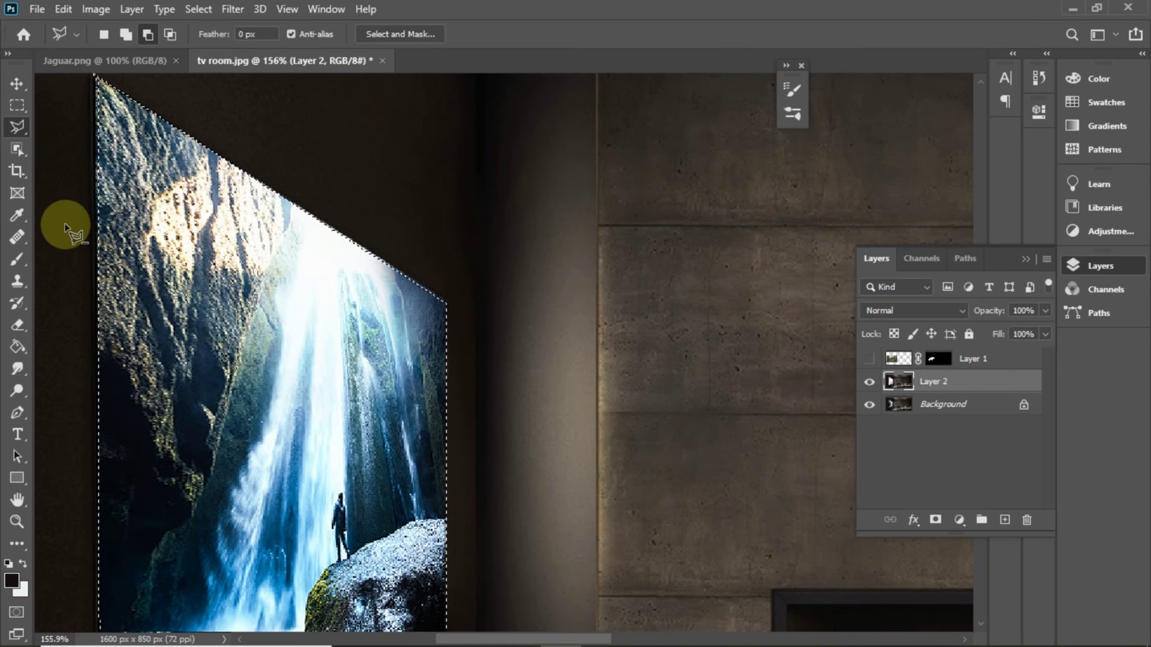
mouse_move(499, 643)
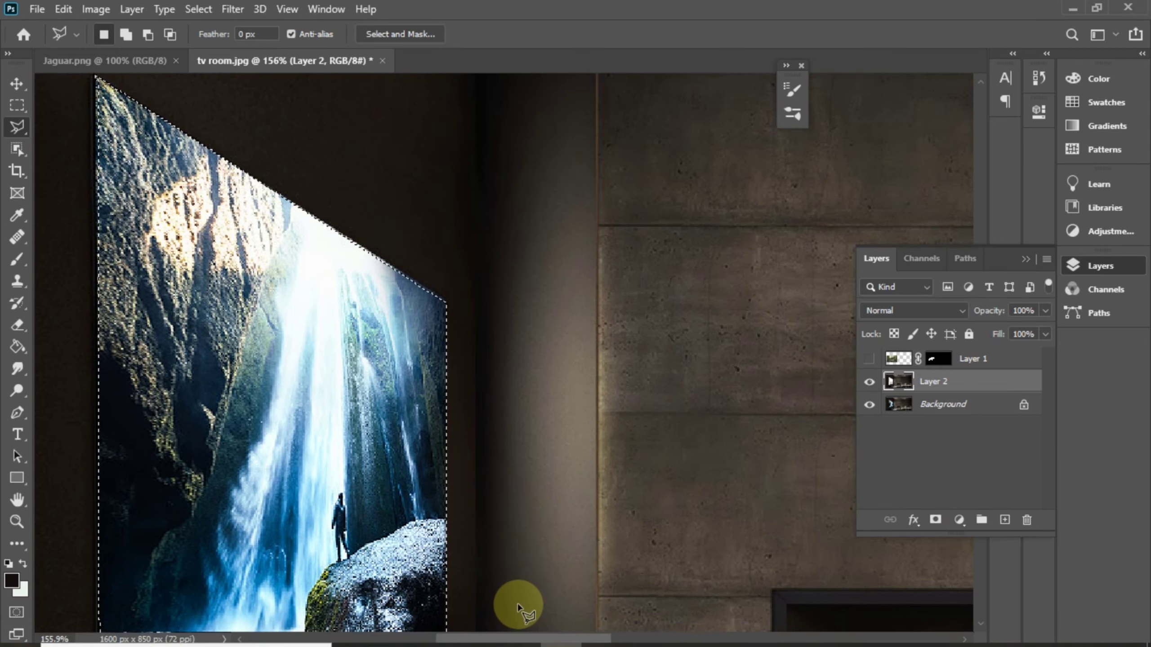
drag(526, 639, 488, 640)
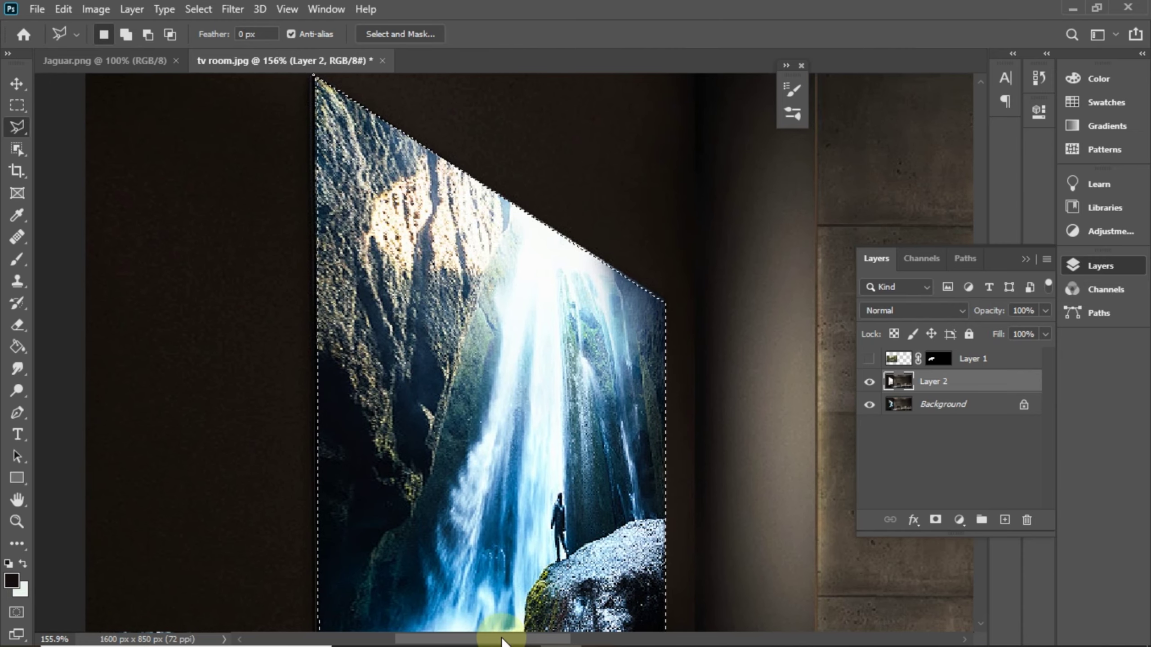
click(980, 82)
click(979, 82)
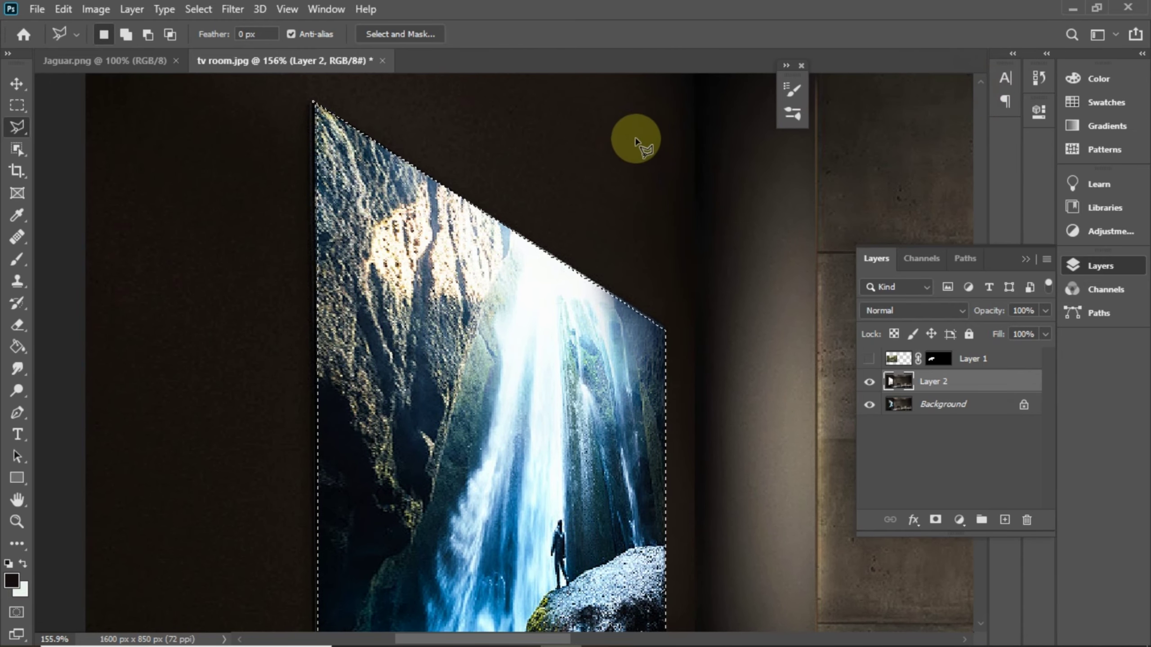
scroll(259, 154, up, 3)
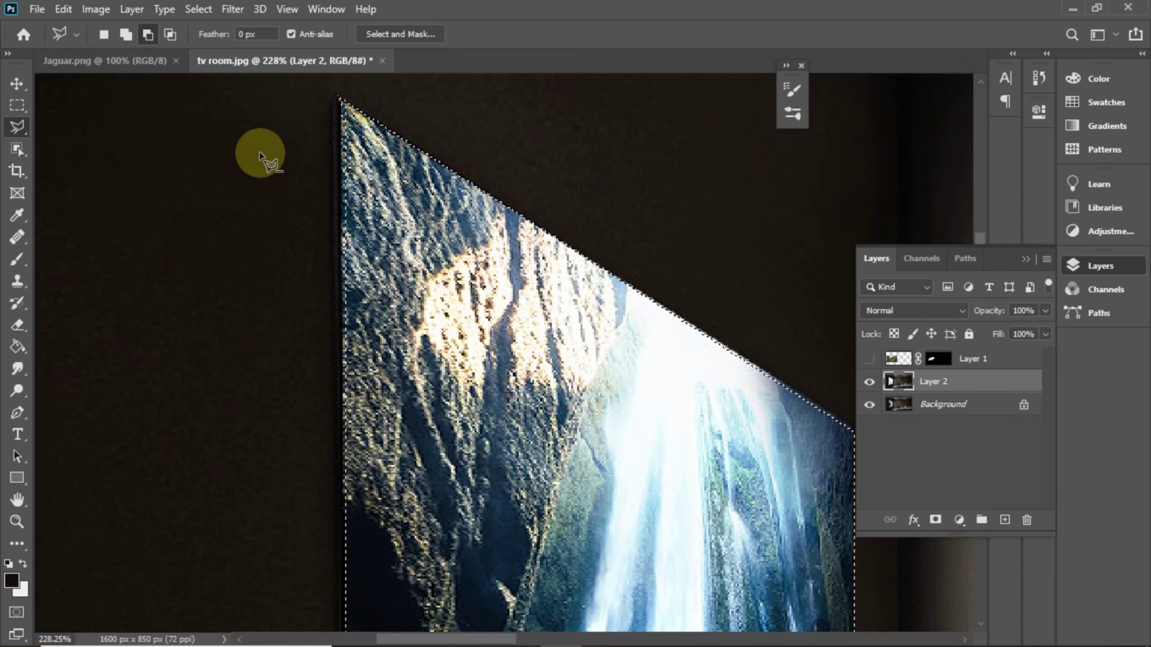
scroll(260, 155, down, 3)
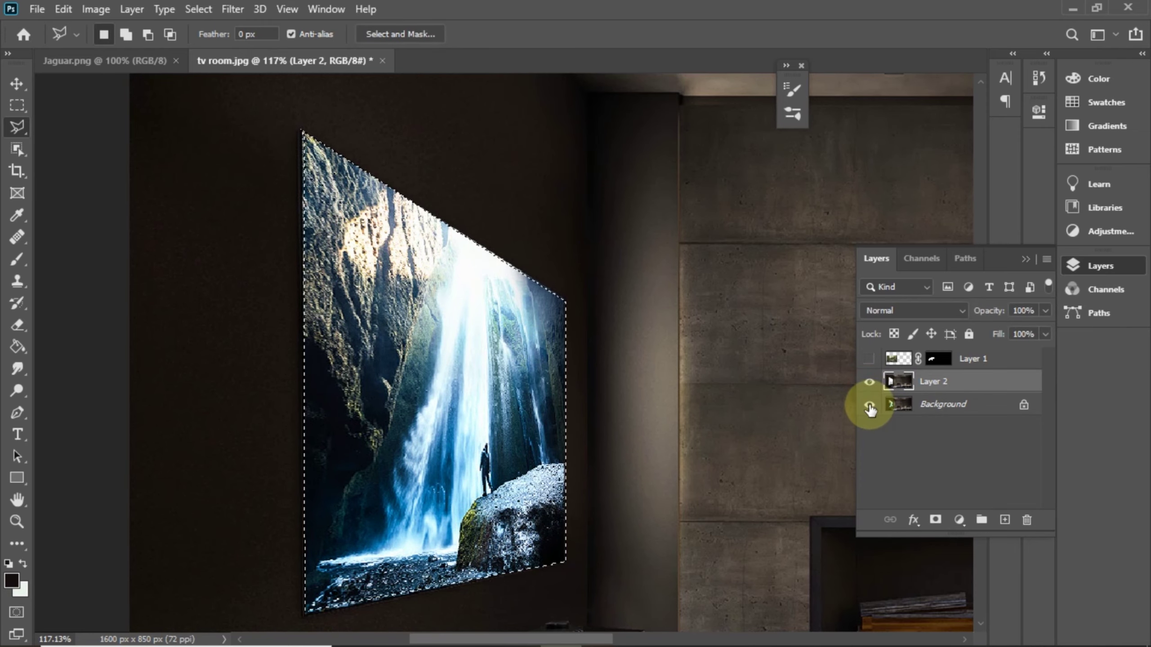
click(868, 403)
scroll(797, 390, down, 1)
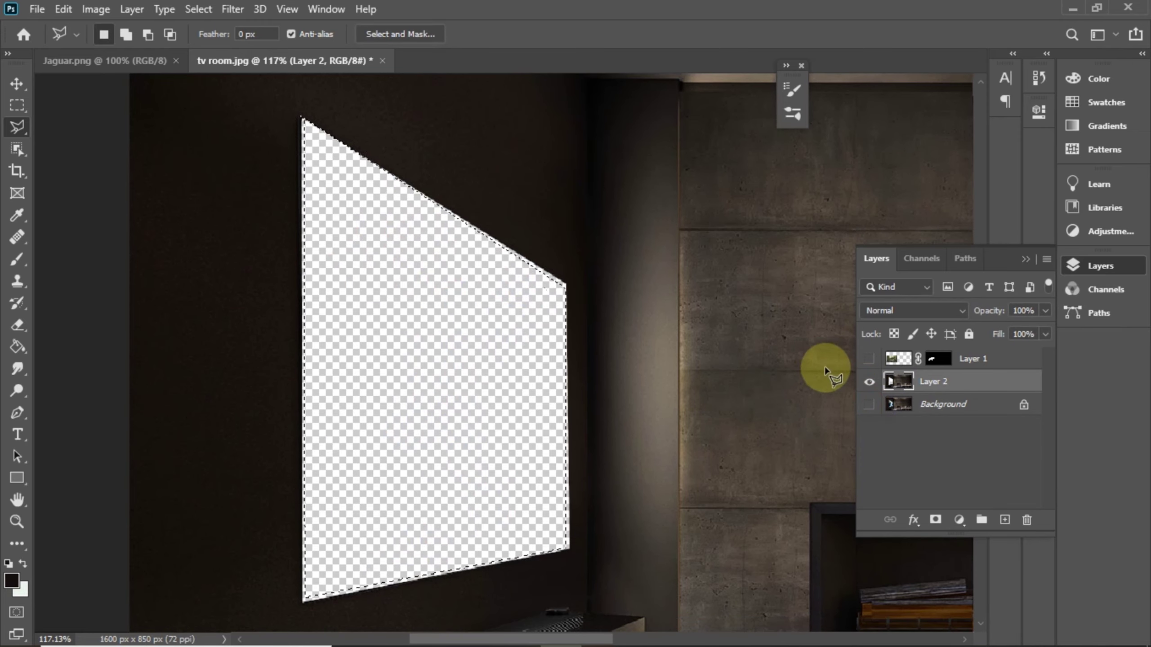
click(866, 360)
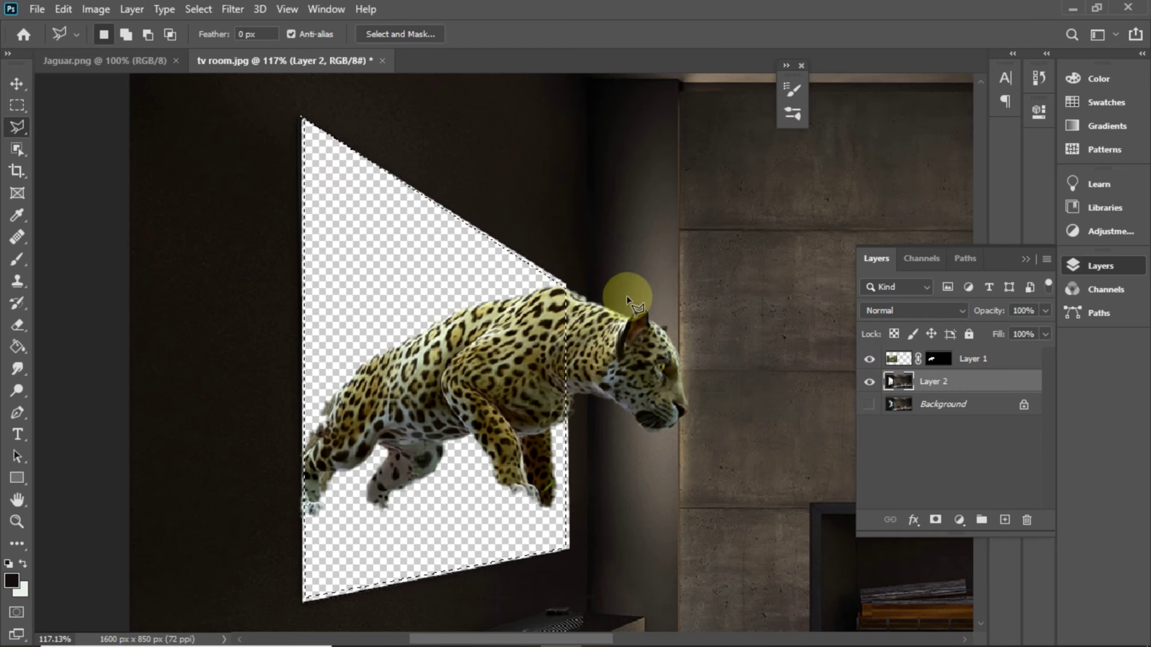
Reveal the jaguar's forest background inside the TV screen by painting white on its layer mask within the selection.
click(937, 359)
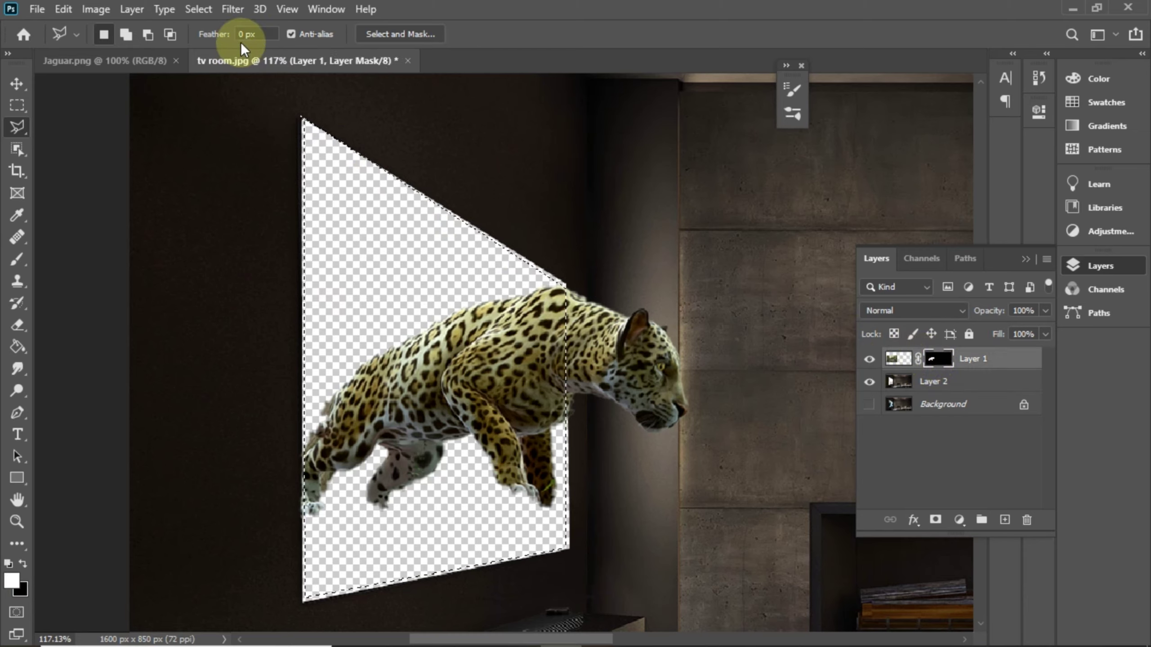
click(210, 10)
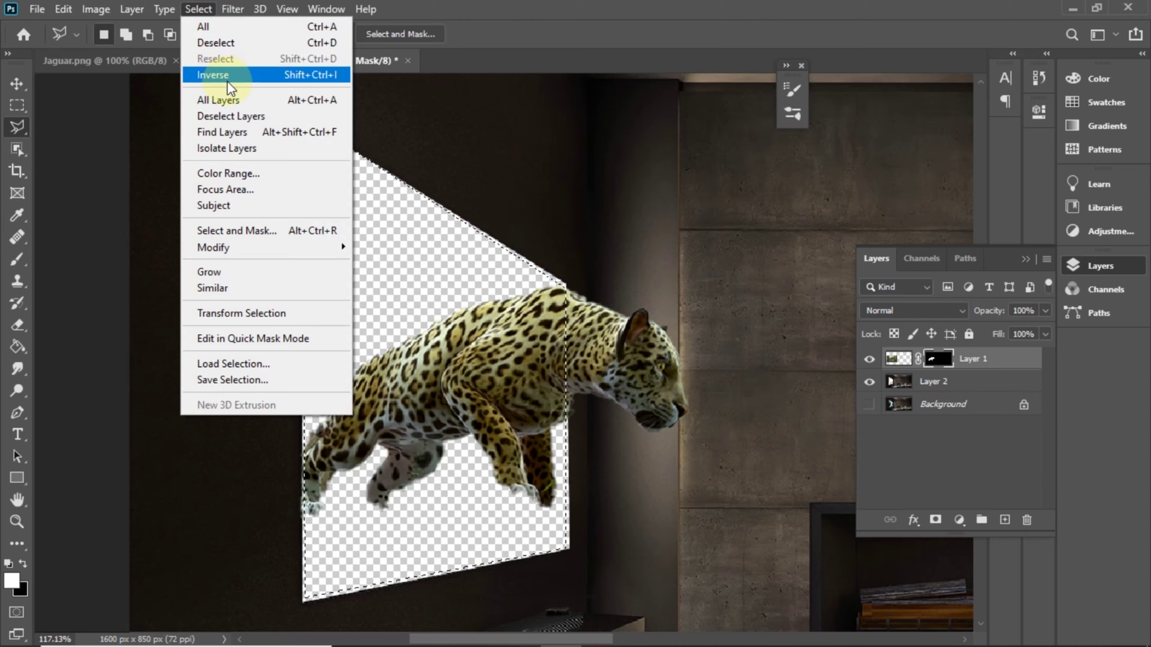
click(206, 79)
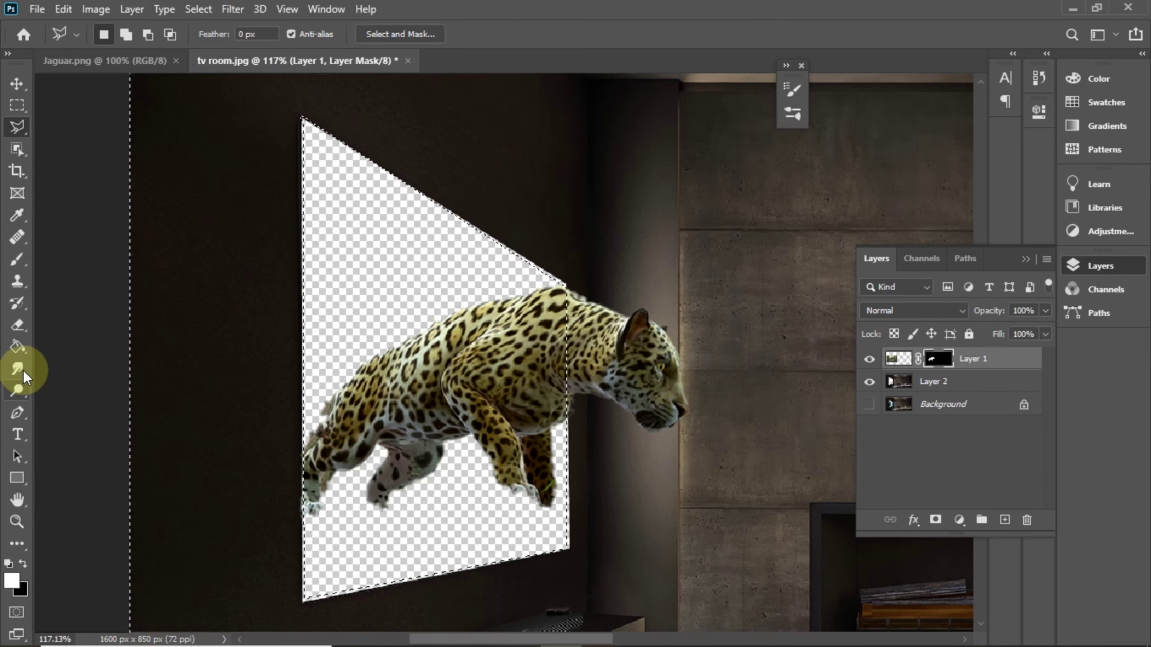
click(20, 258)
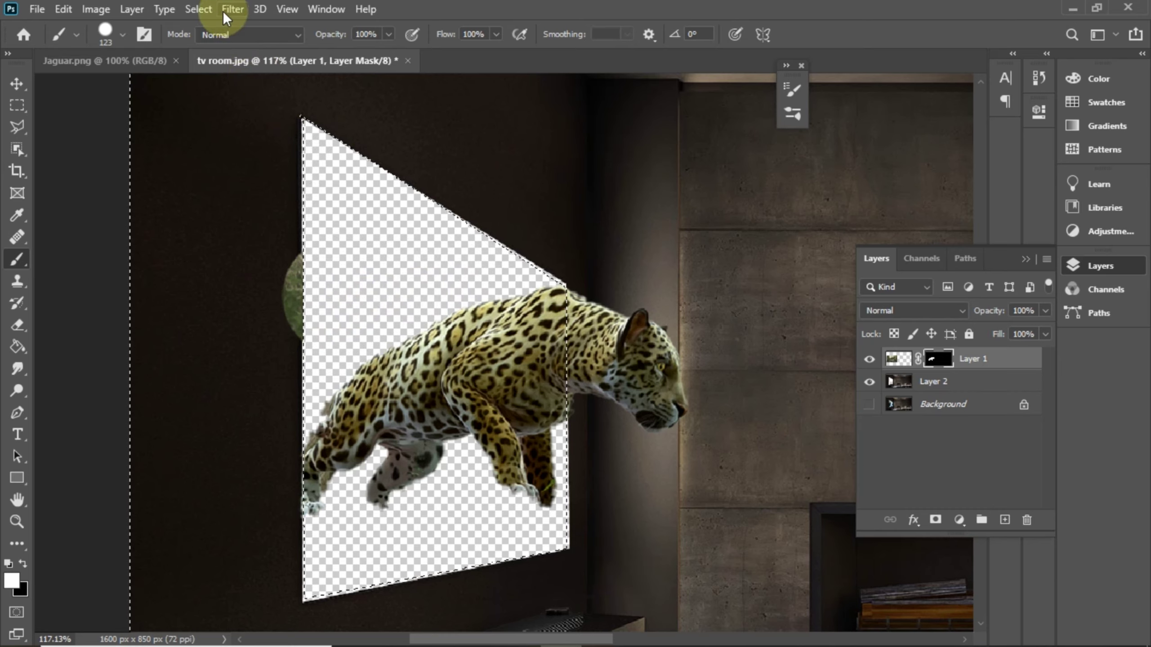
click(198, 9)
click(213, 75)
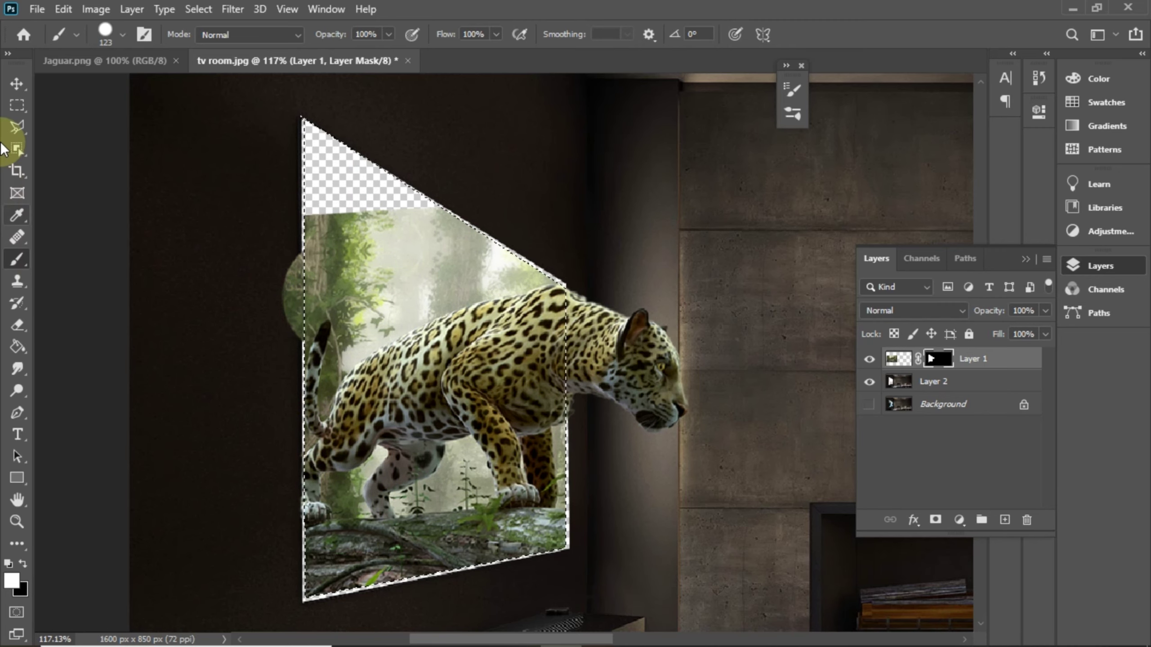
Shift the selected mask area of the jaguar layer over the TV about 5 px right and 5 px down.
click(16, 83)
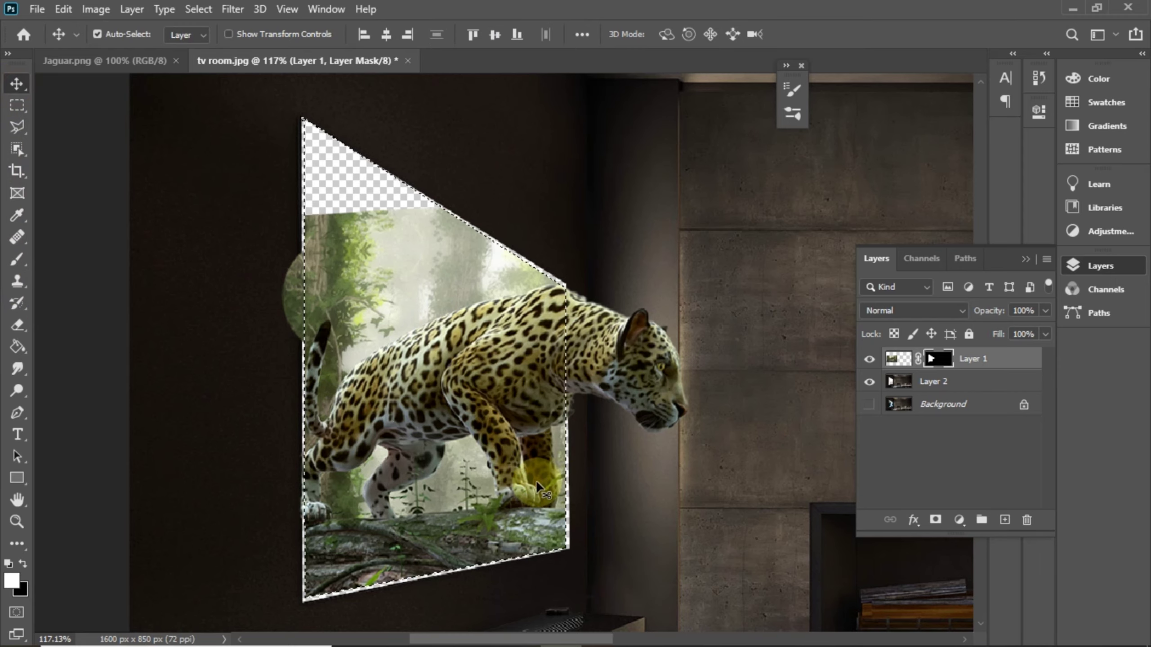
drag(501, 483, 503, 485)
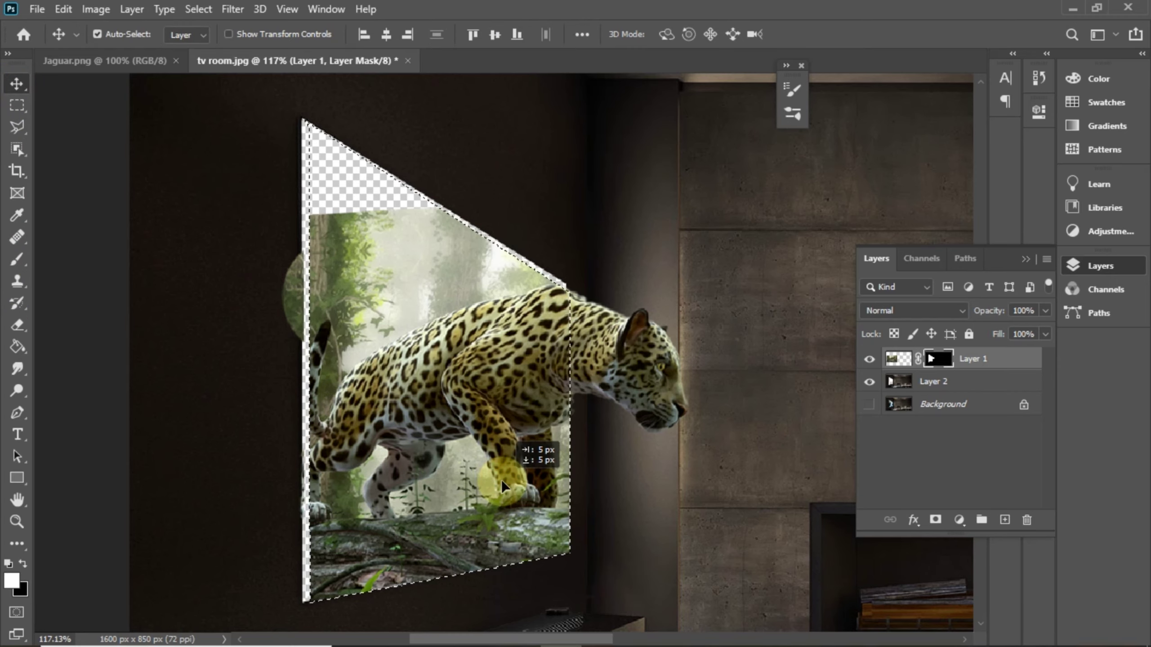
click(392, 388)
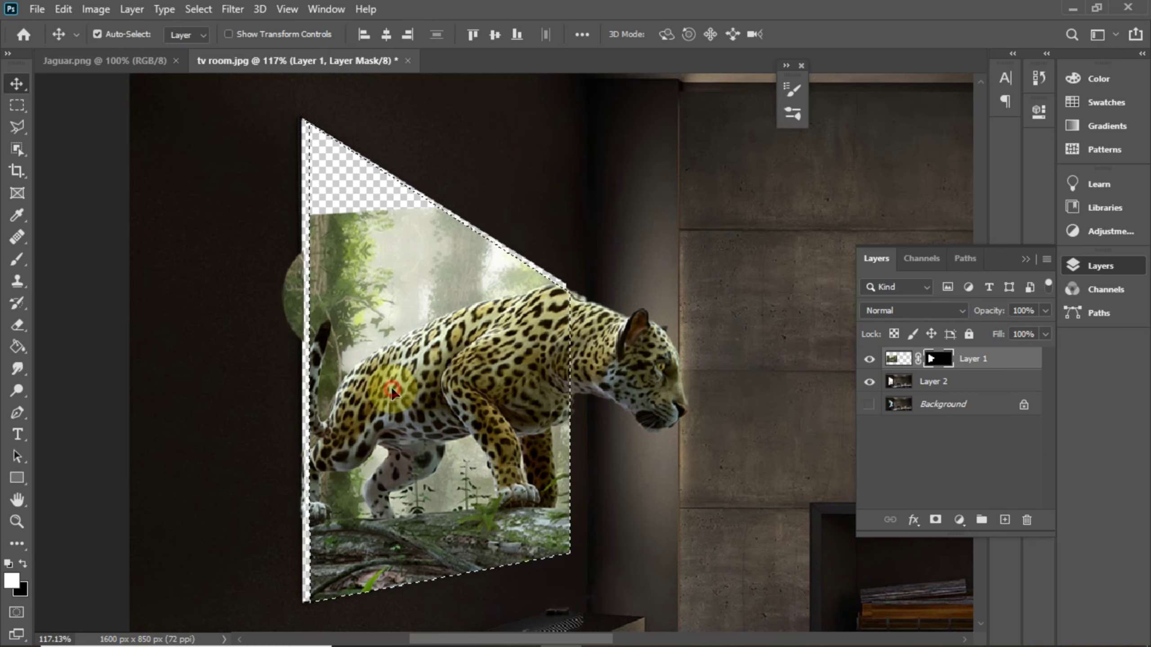
Nudge the selected mask area of the jaguar layer slightly up and right over the TV, and start a free transform on it.
drag(393, 393, 395, 388)
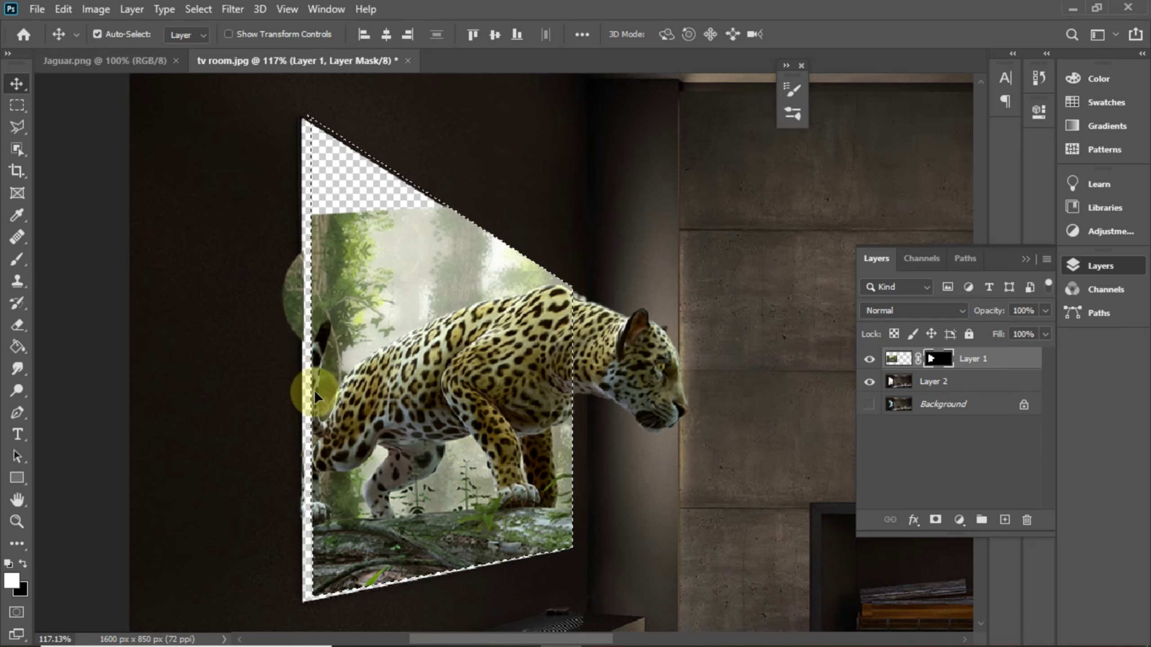
key(ctrl+t)
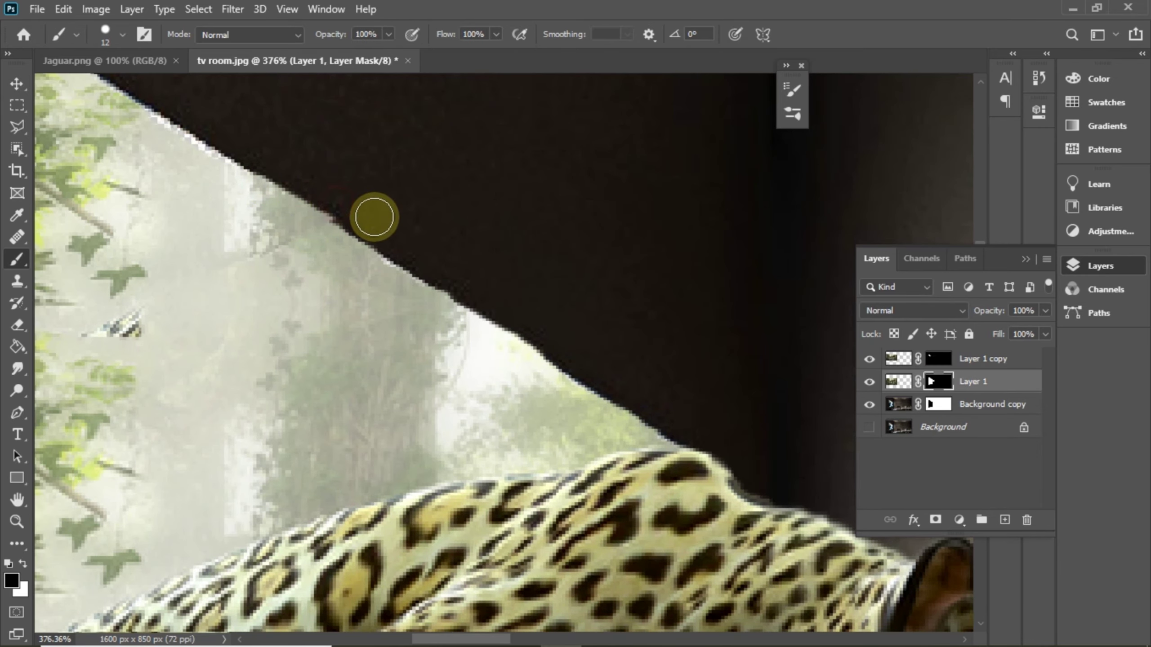
Clean up the TV screen's upper edge by painting black and white on Layer 1's mask with a 12 px brush.
mouse_move(375, 217)
mouse_down()
mouse_move(437, 244)
mouse_move(536, 325)
mouse_move(496, 311)
mouse_up()
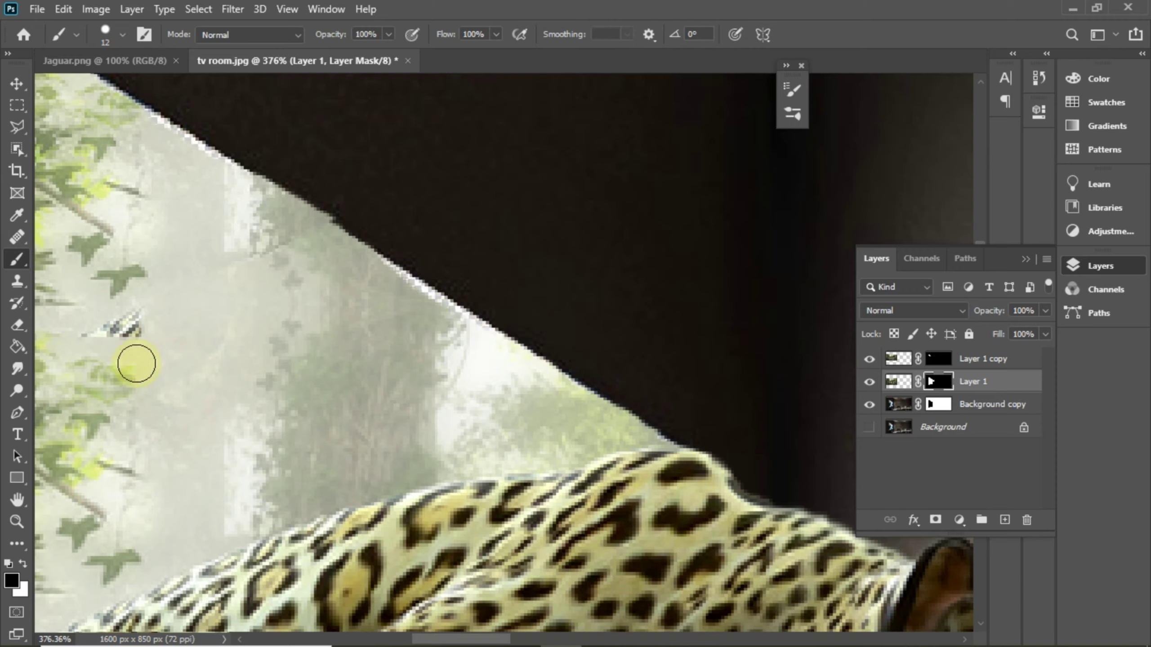
click(20, 562)
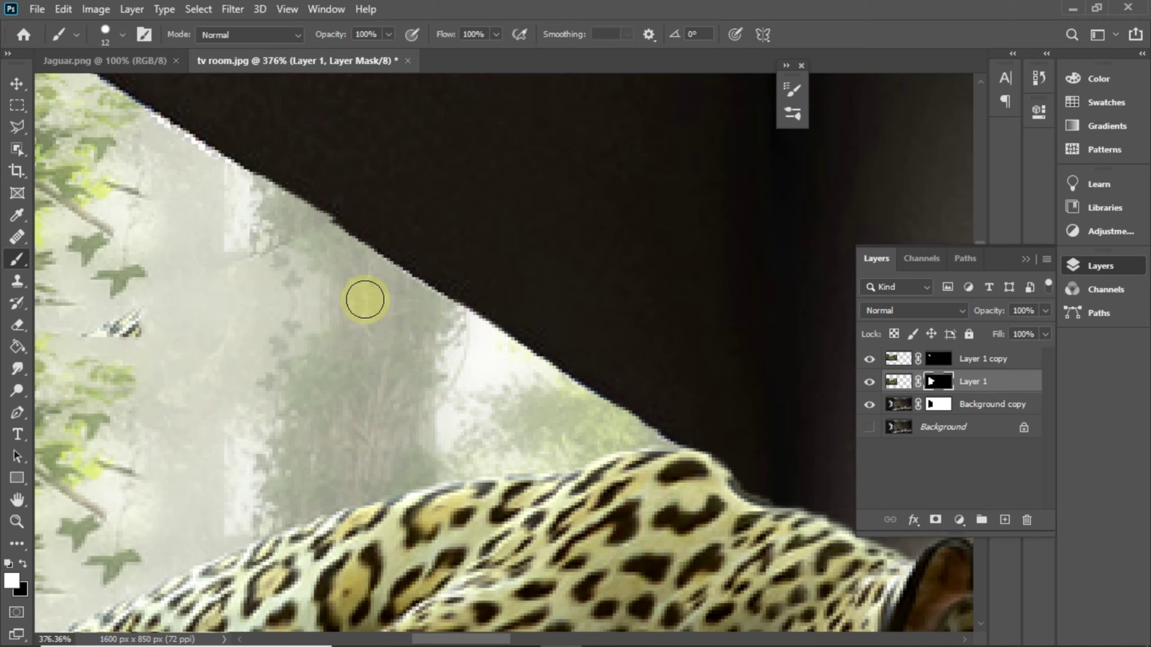
scroll(347, 394, down, 10)
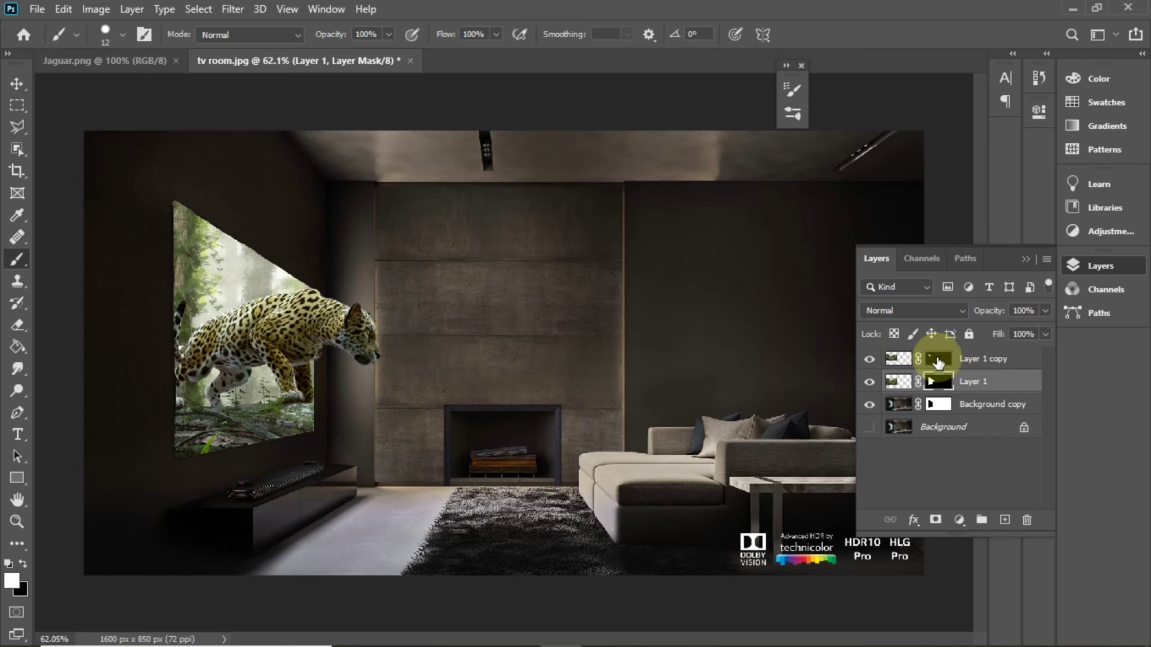
Add a new empty layer above Layer 1 copy.
click(937, 358)
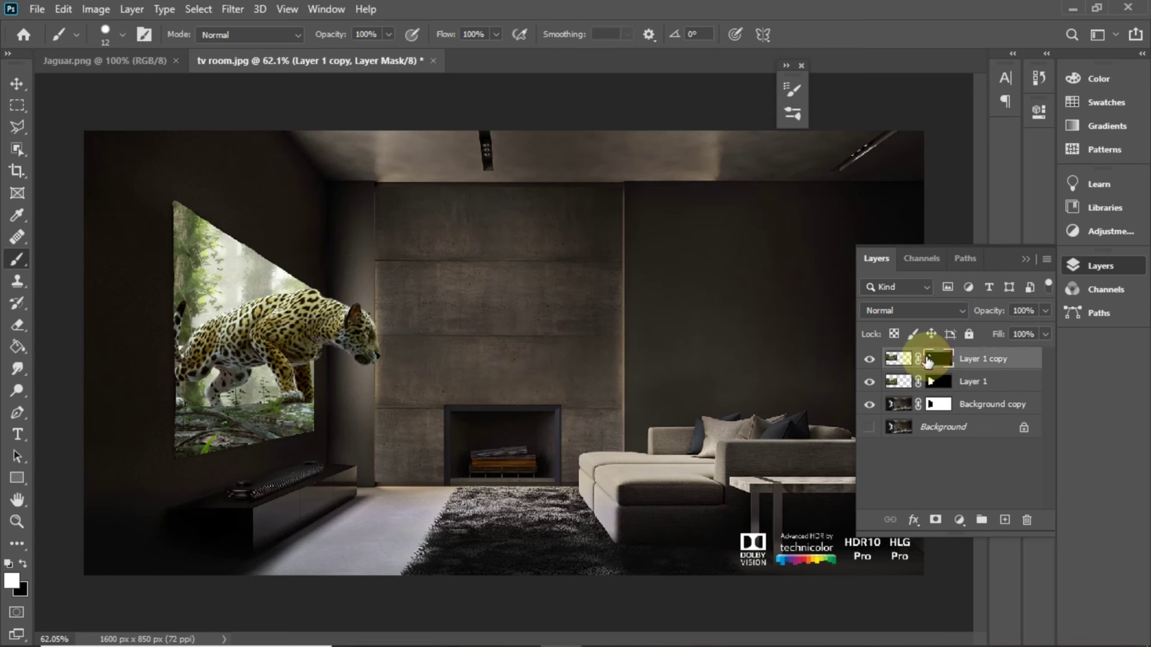
click(902, 361)
key(x)
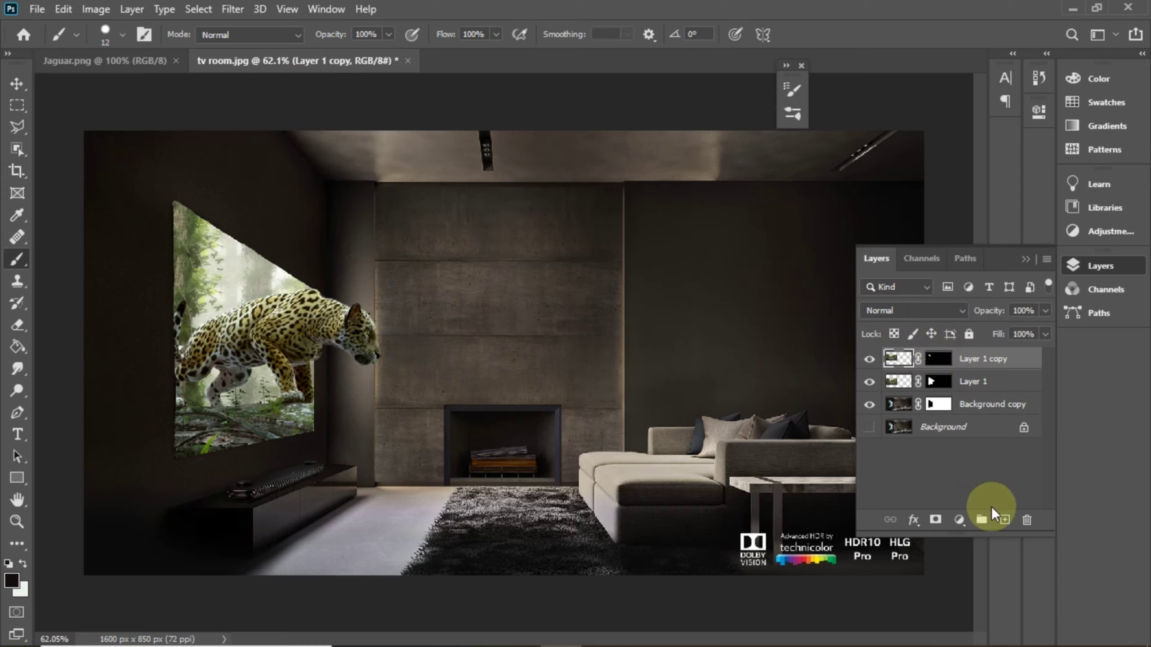
click(1003, 520)
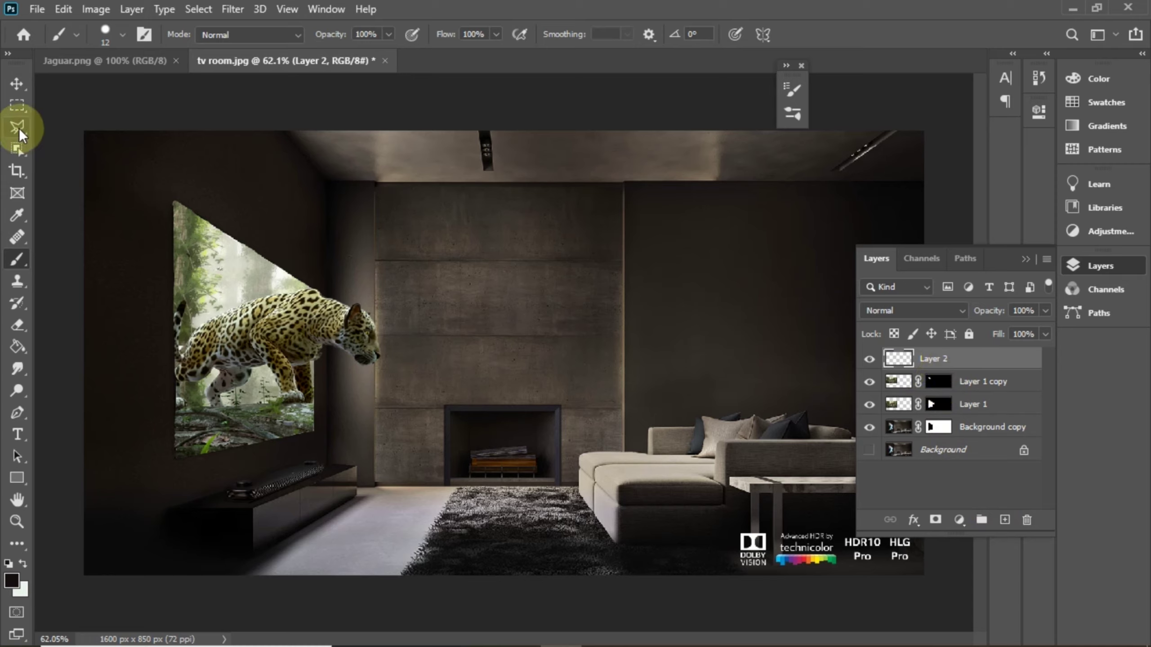
Select a light-beam shape with the Polygonal Lasso, widening from the TV's outer vertical edge to the ceiling and floor past the jaguar's head.
click(17, 129)
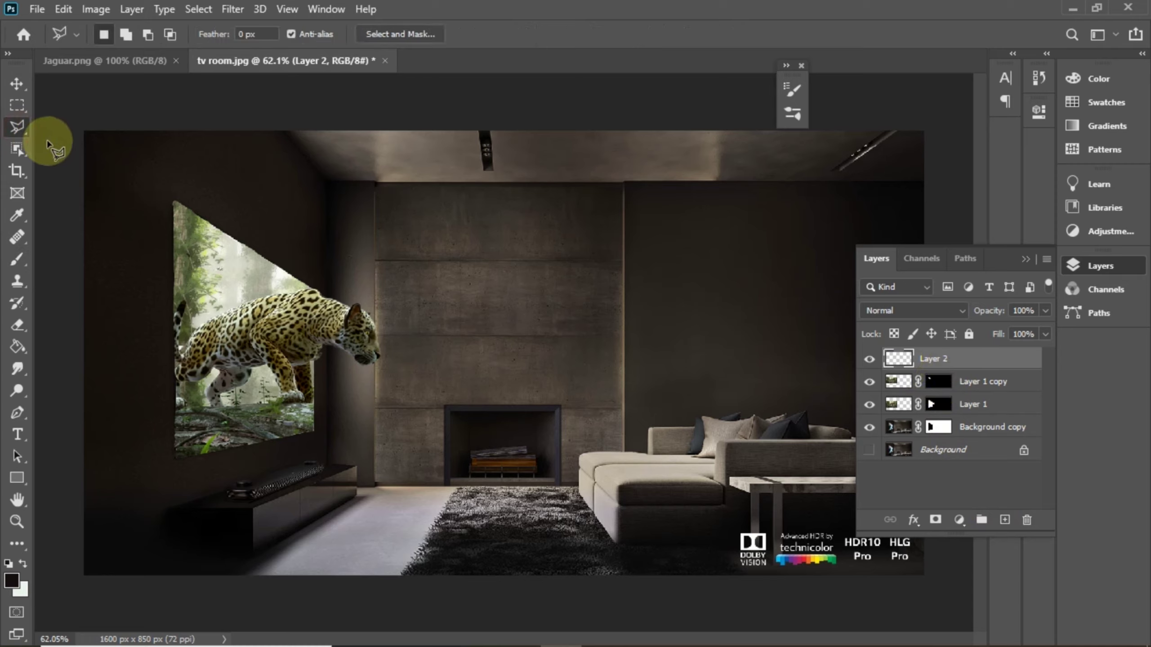
click(175, 201)
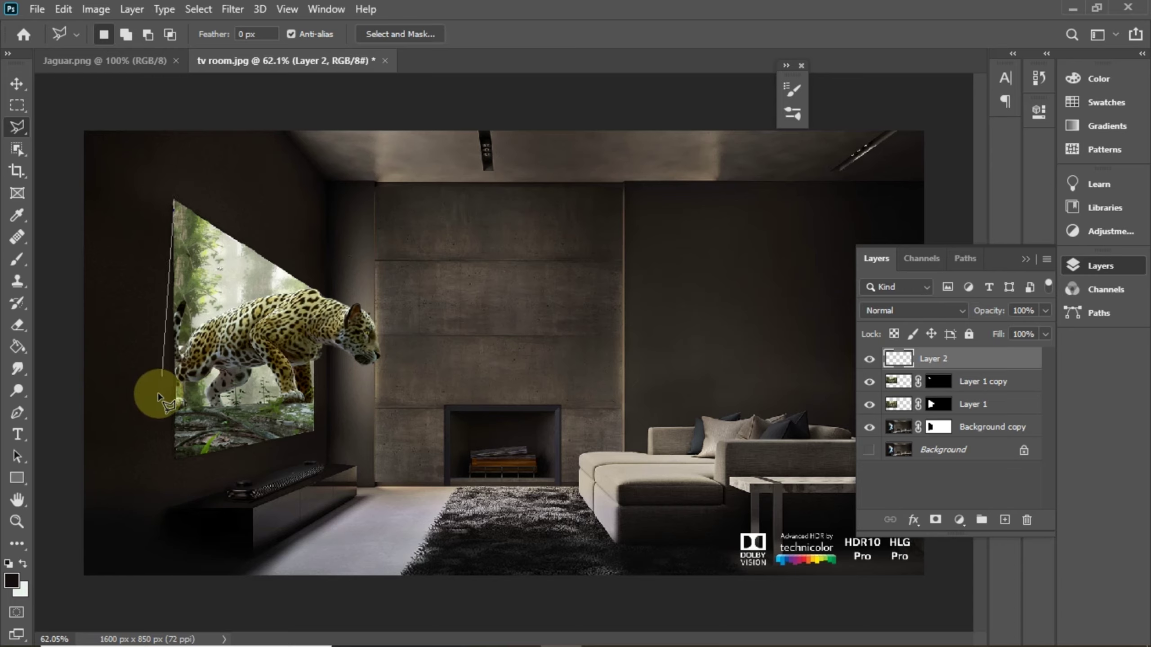
click(177, 452)
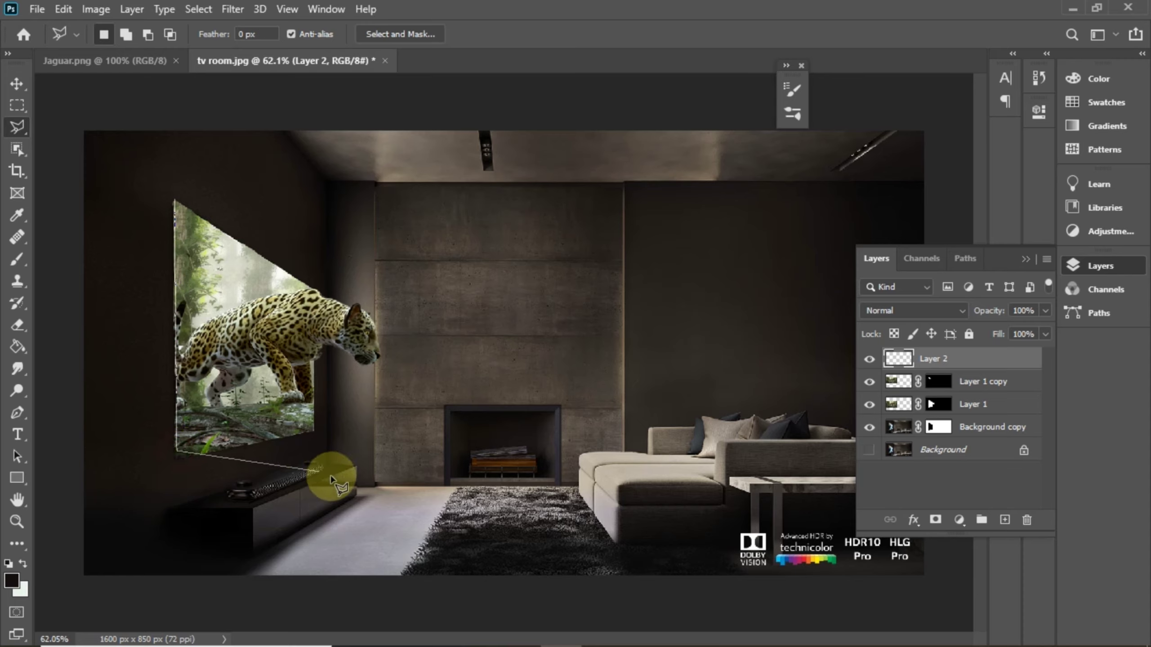
click(391, 506)
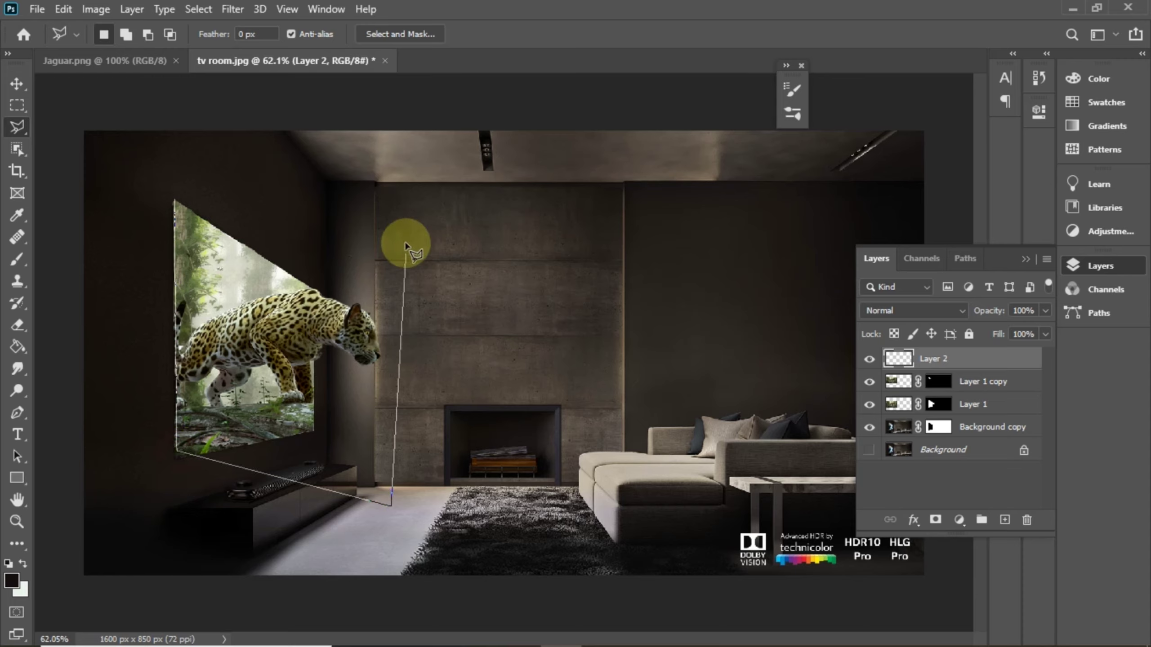
click(394, 168)
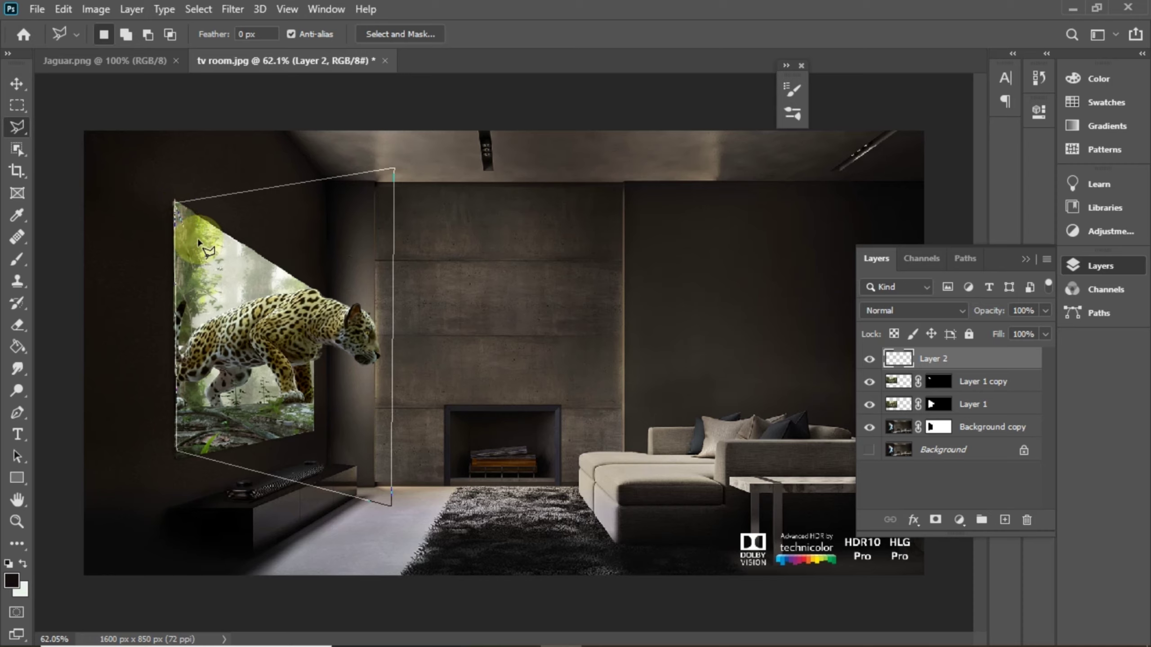
click(176, 206)
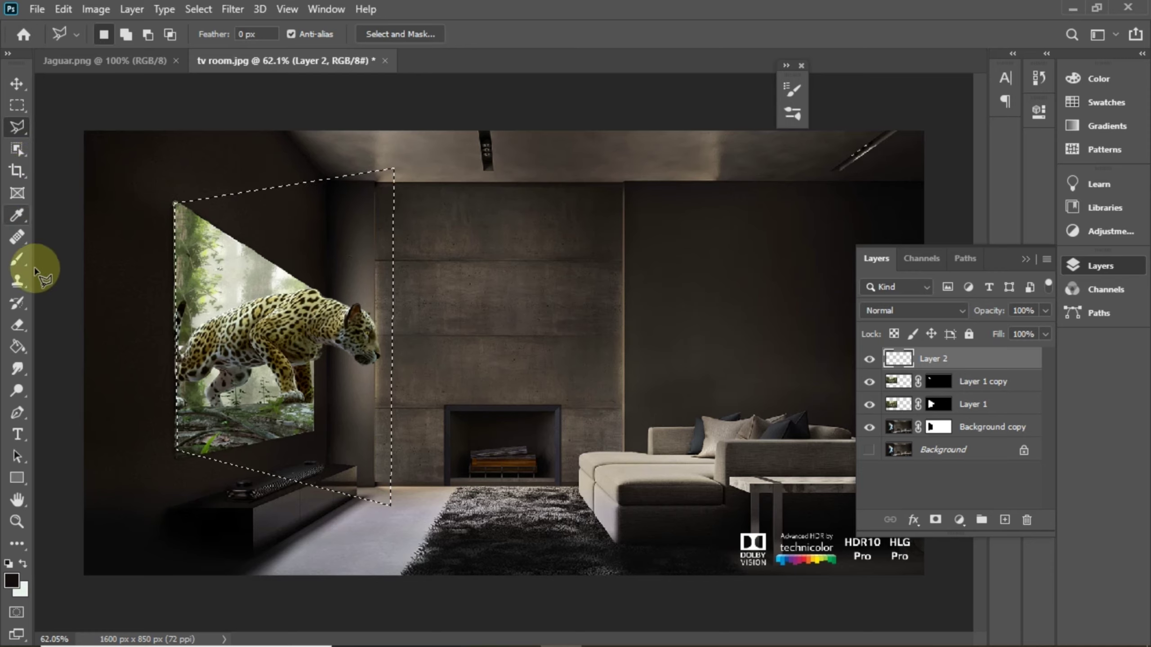
Fill the beam-shaped selection on Layer 2 with the pale green colour e9f3ed using the Paint Bucket.
click(18, 346)
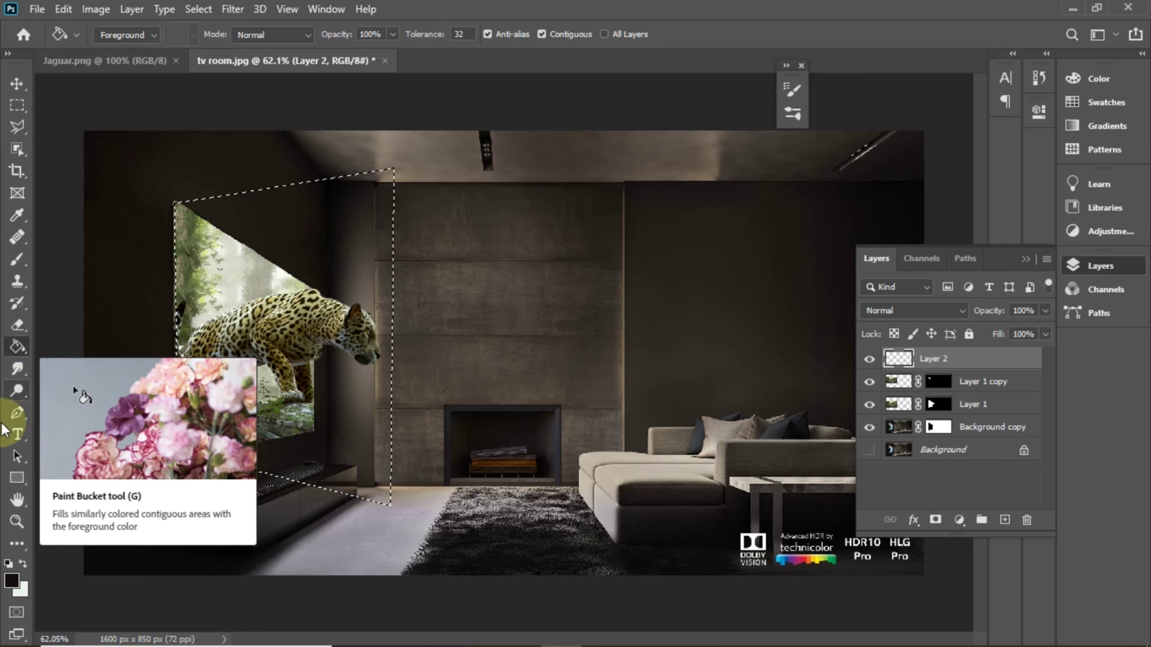
click(23, 590)
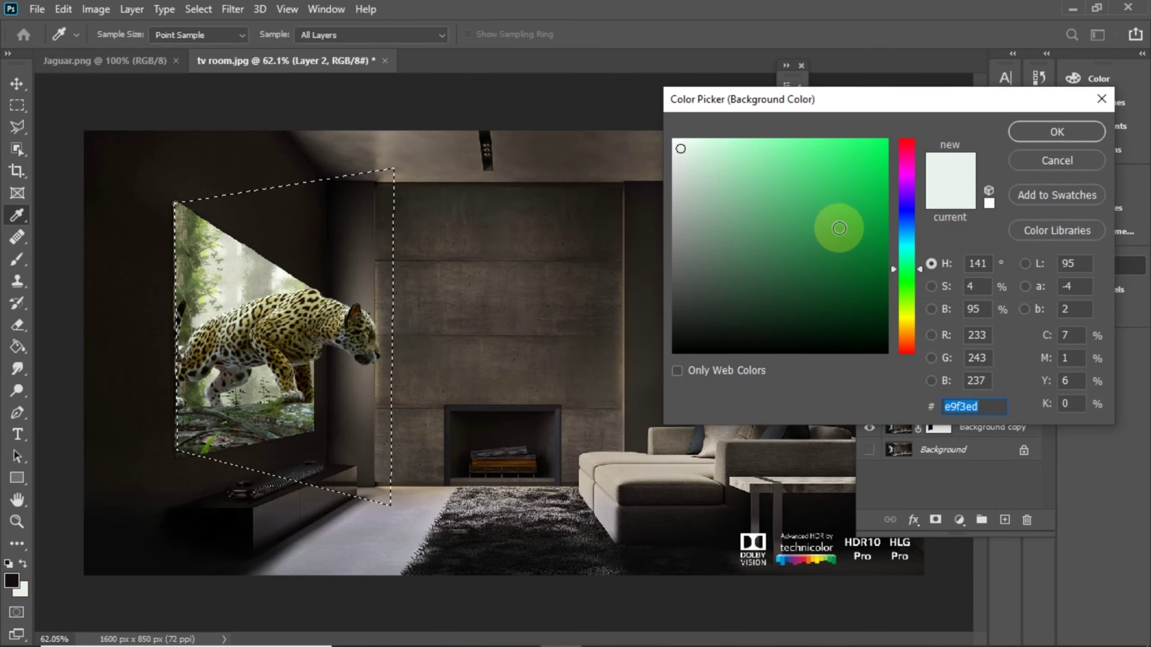
click(1042, 133)
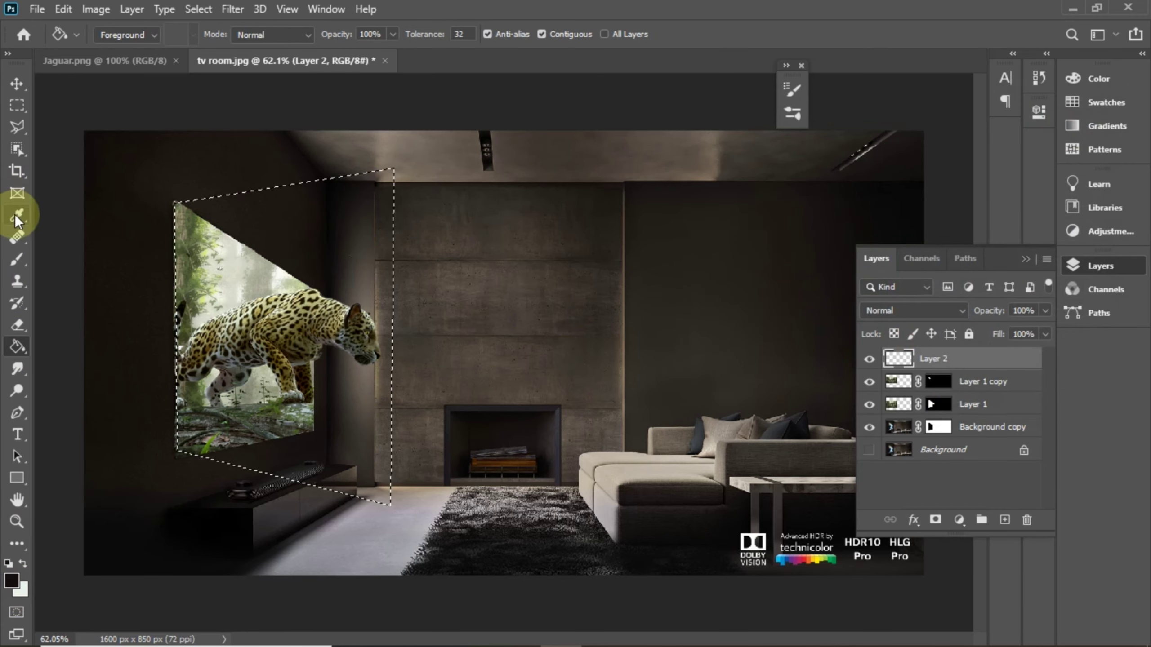
key(x)
click(204, 304)
Load Layer 1's mask as a selection and apply a Gaussian Blur with a 141.7 px radius to the light fill on Layer 2.
key(m)
ctrl+click(937, 402)
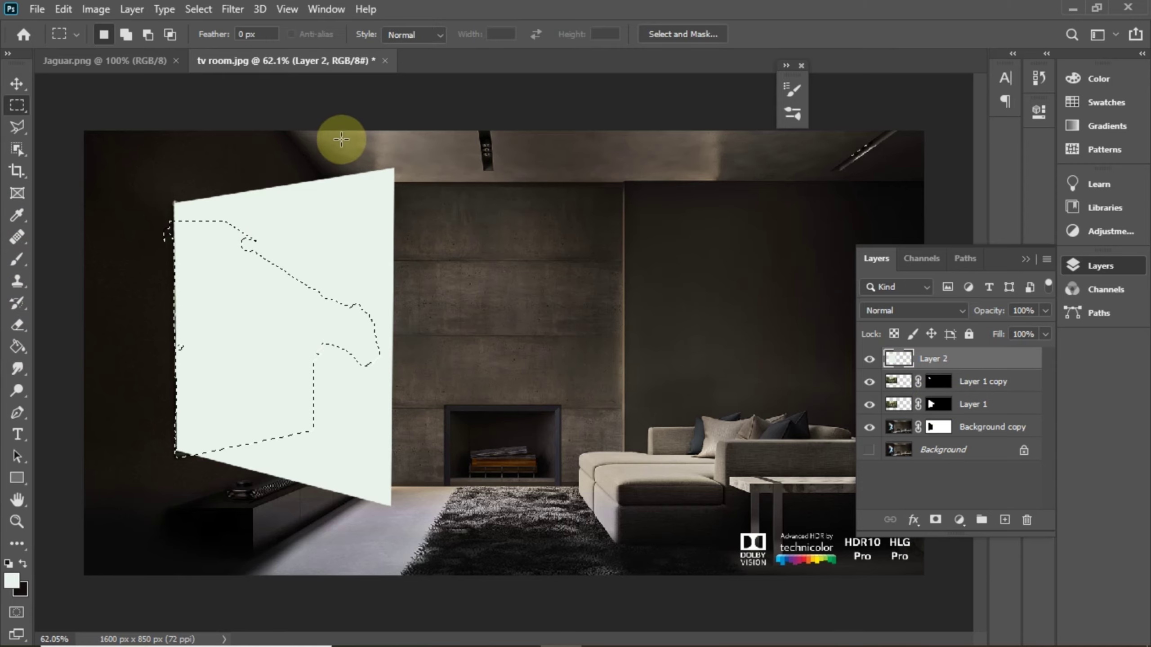
click(245, 14)
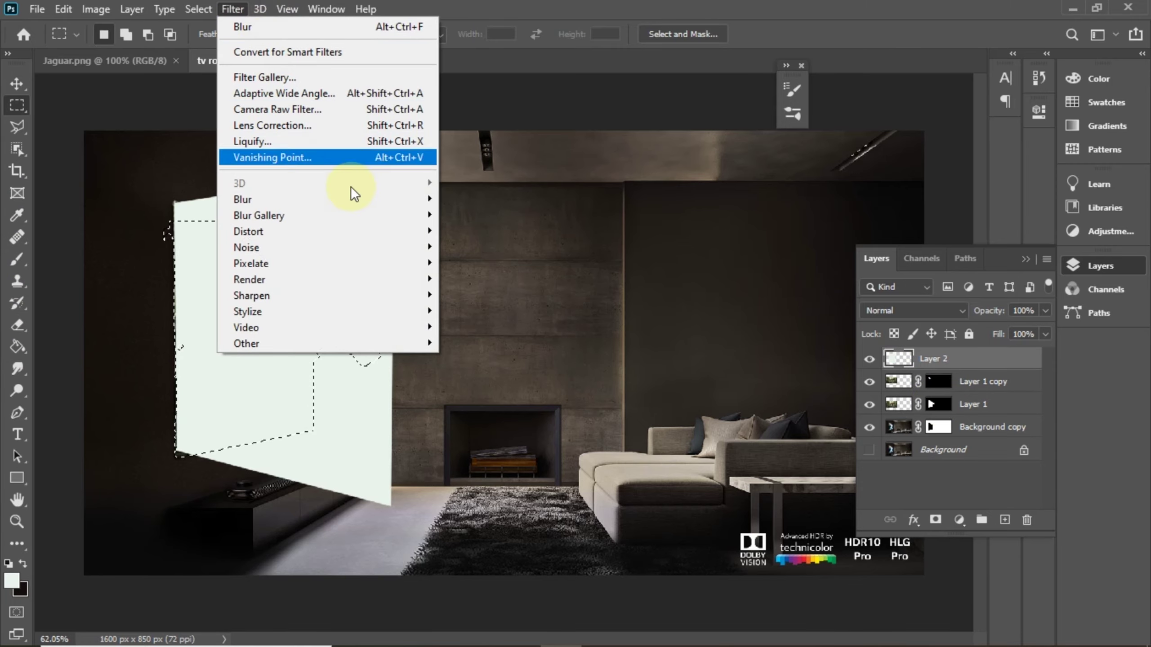
mouse_move(355, 204)
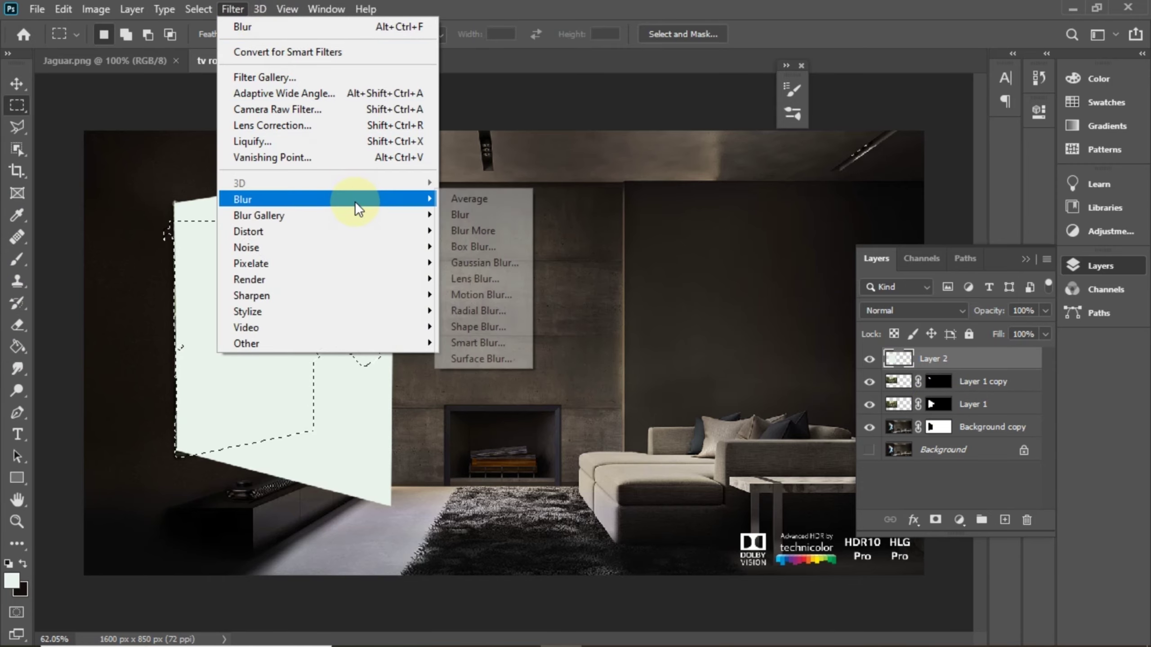
click(473, 263)
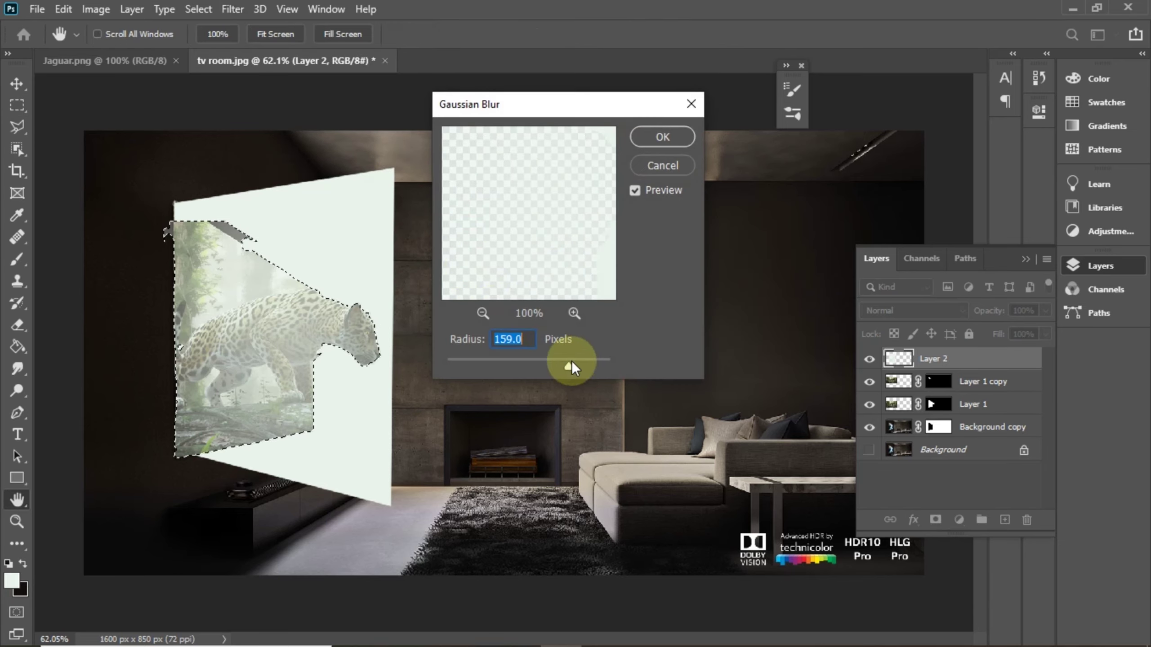
mouse_move(568, 365)
mouse_down()
mouse_move(517, 368)
mouse_move(565, 365)
mouse_up()
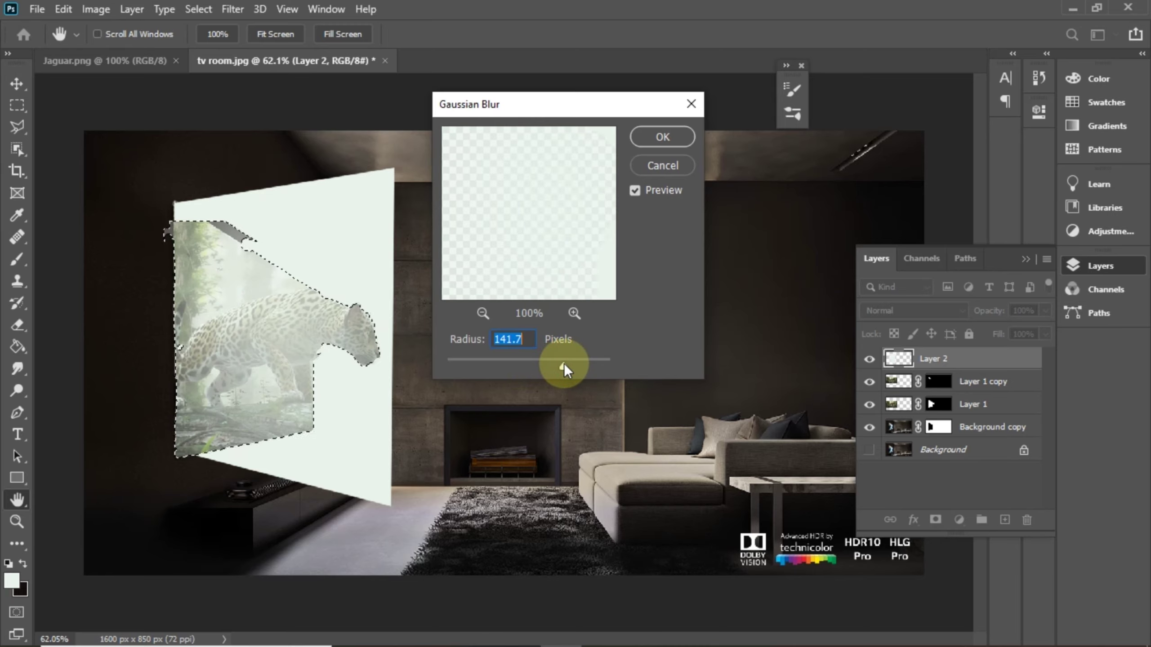
click(684, 141)
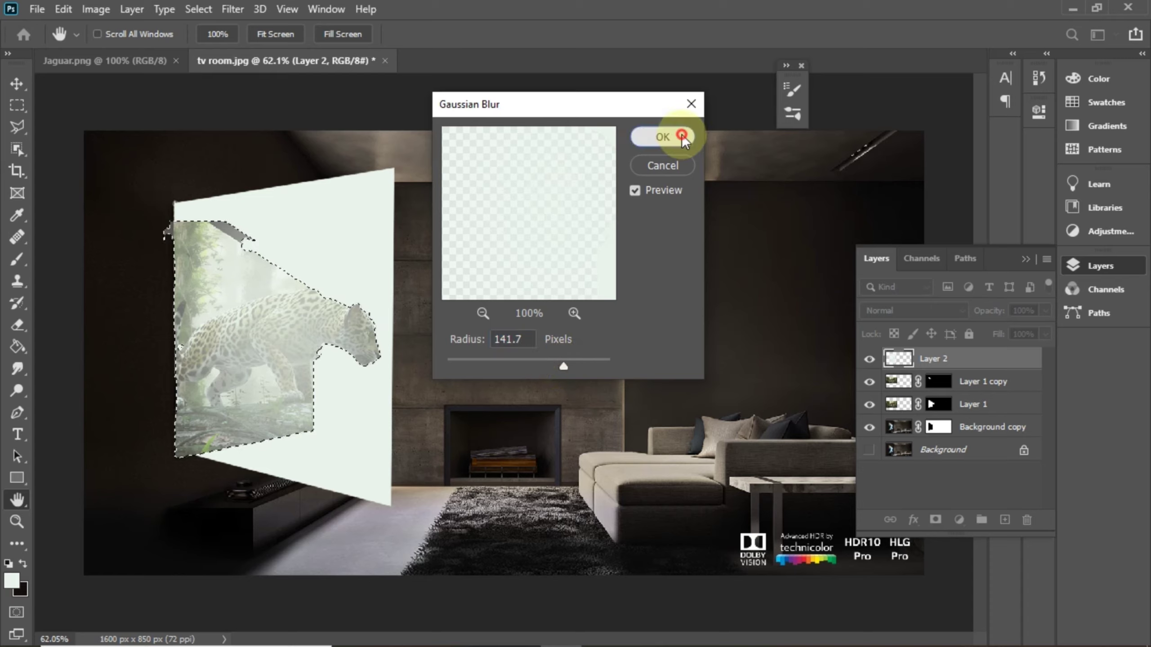
drag(355, 230, 409, 262)
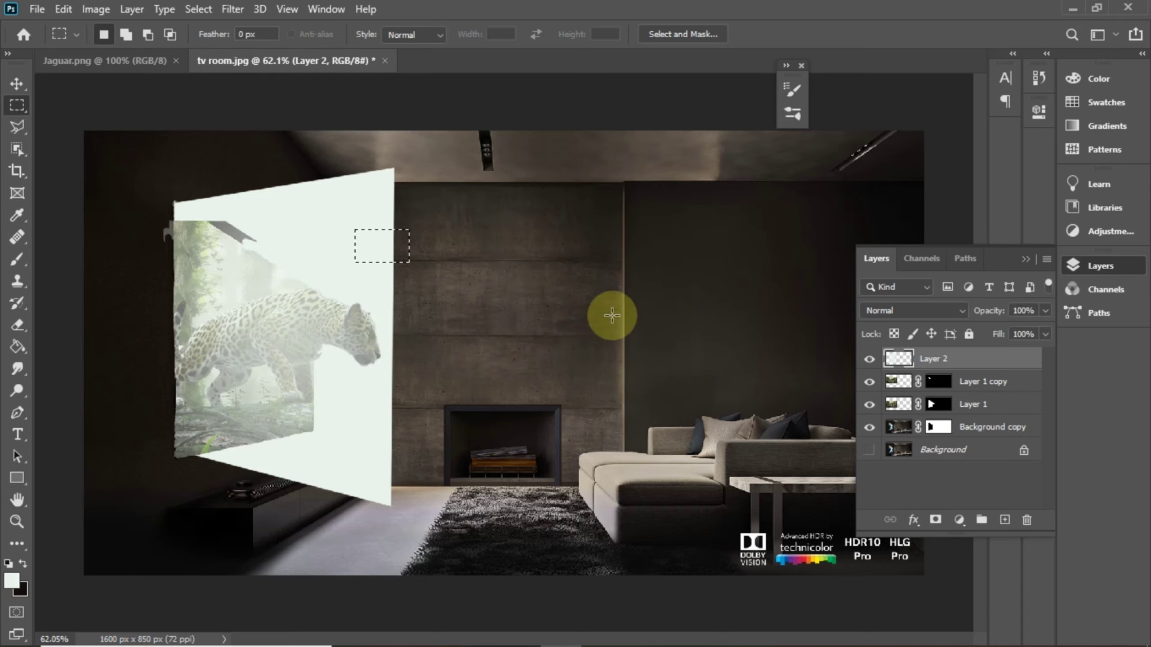
Compare the image with Layer 2 hidden and shown, and set that layer's blend mode to Overlay.
click(869, 359)
click(870, 359)
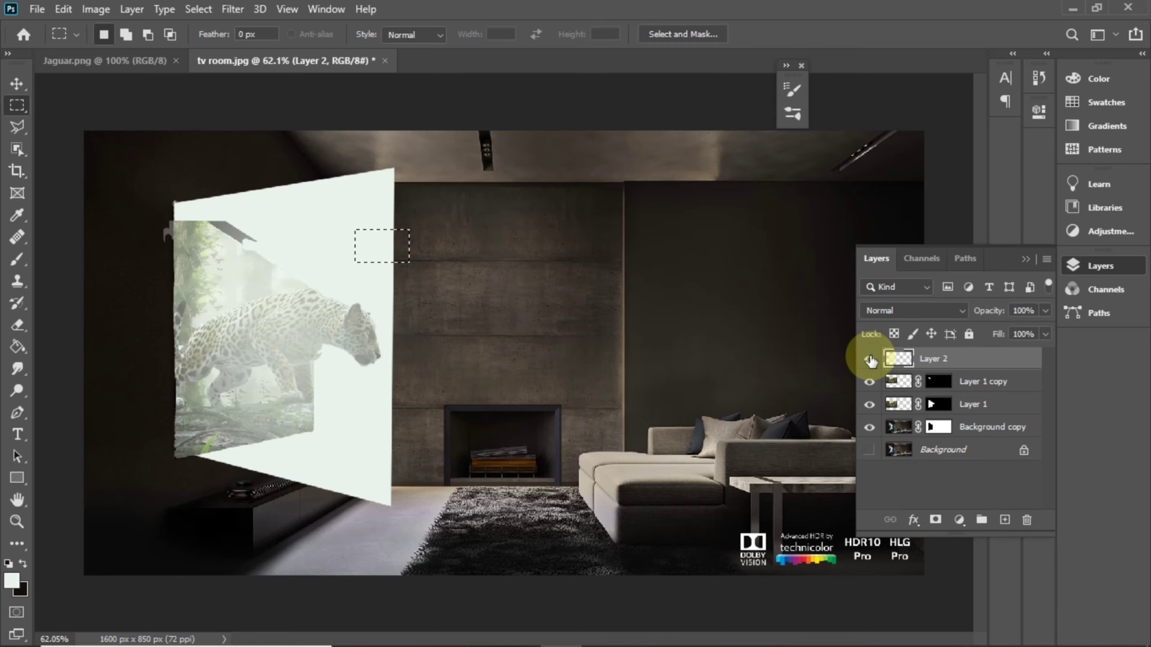
click(870, 360)
click(870, 359)
click(870, 360)
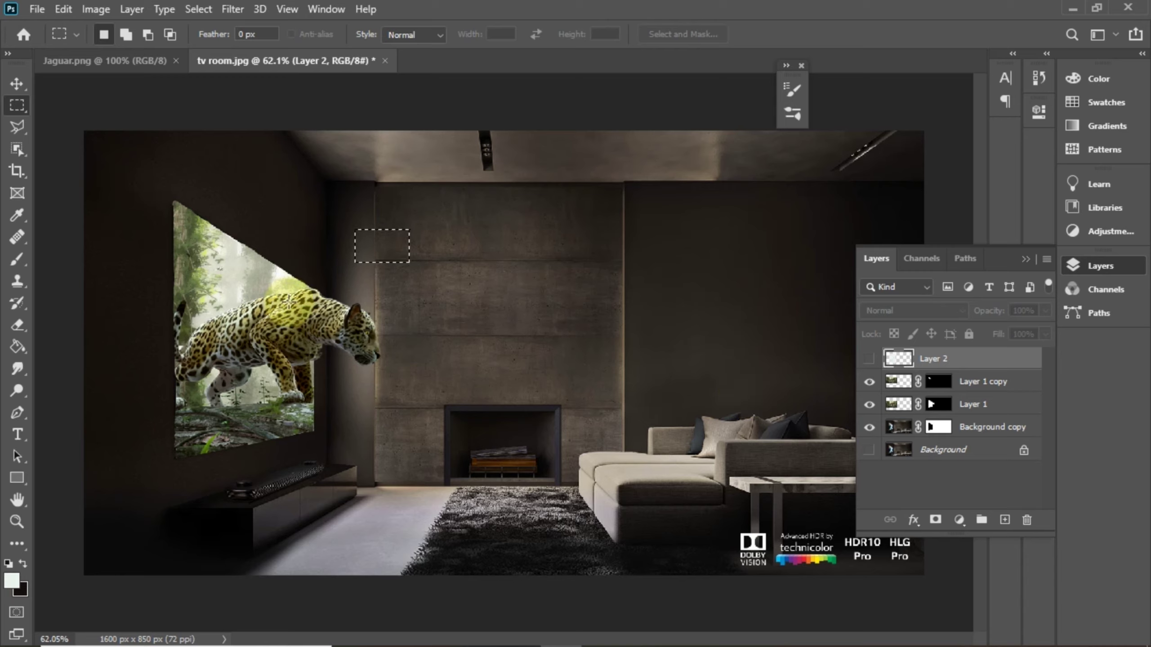
click(868, 360)
click(923, 311)
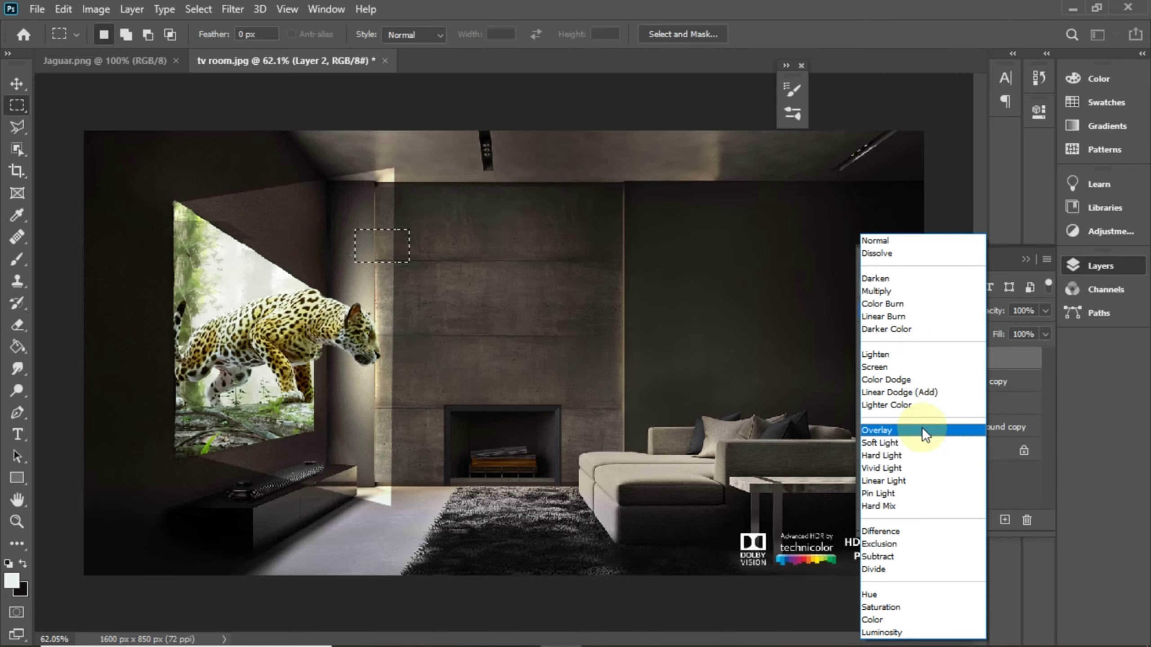
click(922, 430)
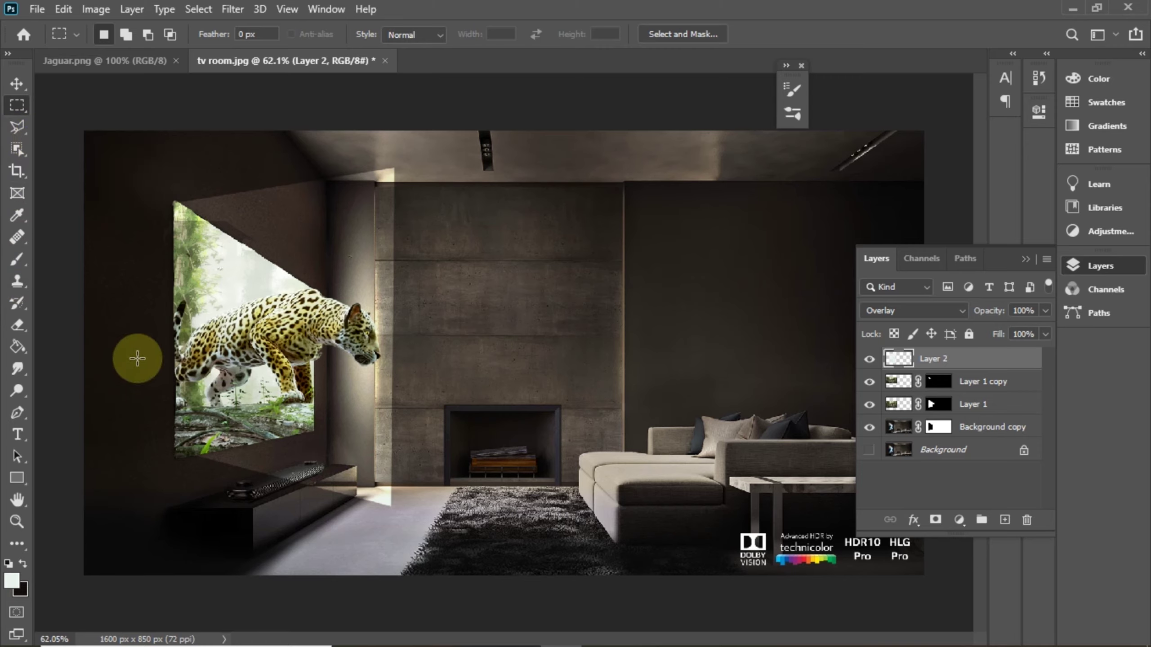
Try to erase the light overlay's upper corner near the ceiling edge with a 13 px Eraser.
click(18, 327)
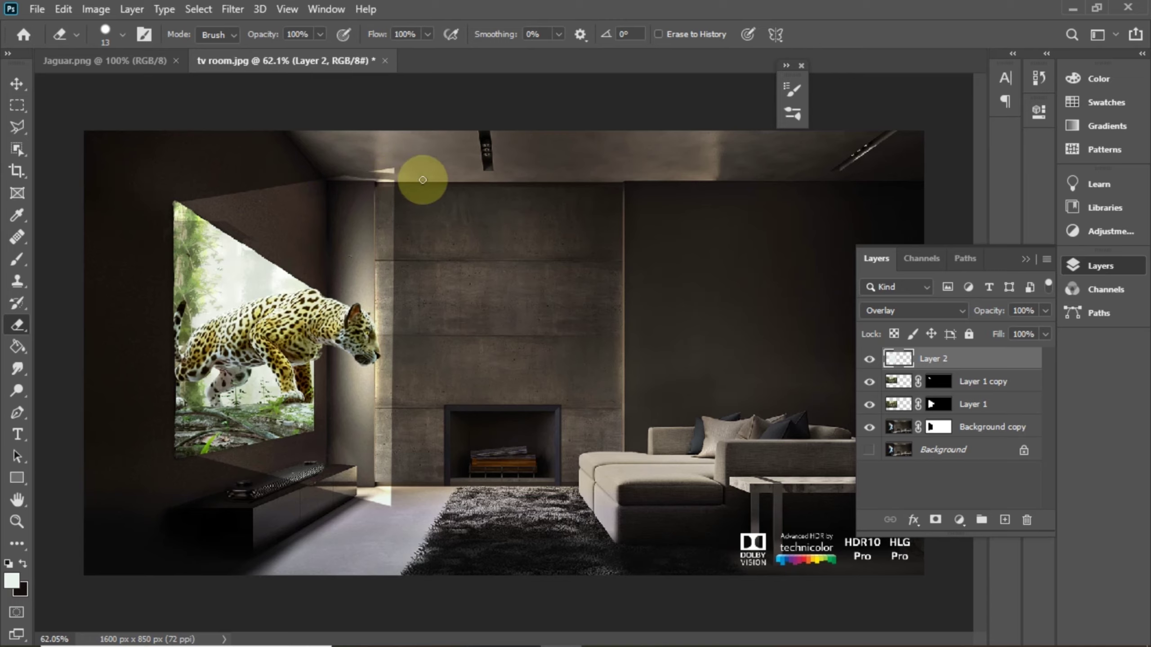
mouse_move(422, 180)
mouse_down()
mouse_move(319, 162)
mouse_move(420, 162)
mouse_move(331, 174)
mouse_move(391, 178)
mouse_move(307, 176)
mouse_move(411, 184)
mouse_up()
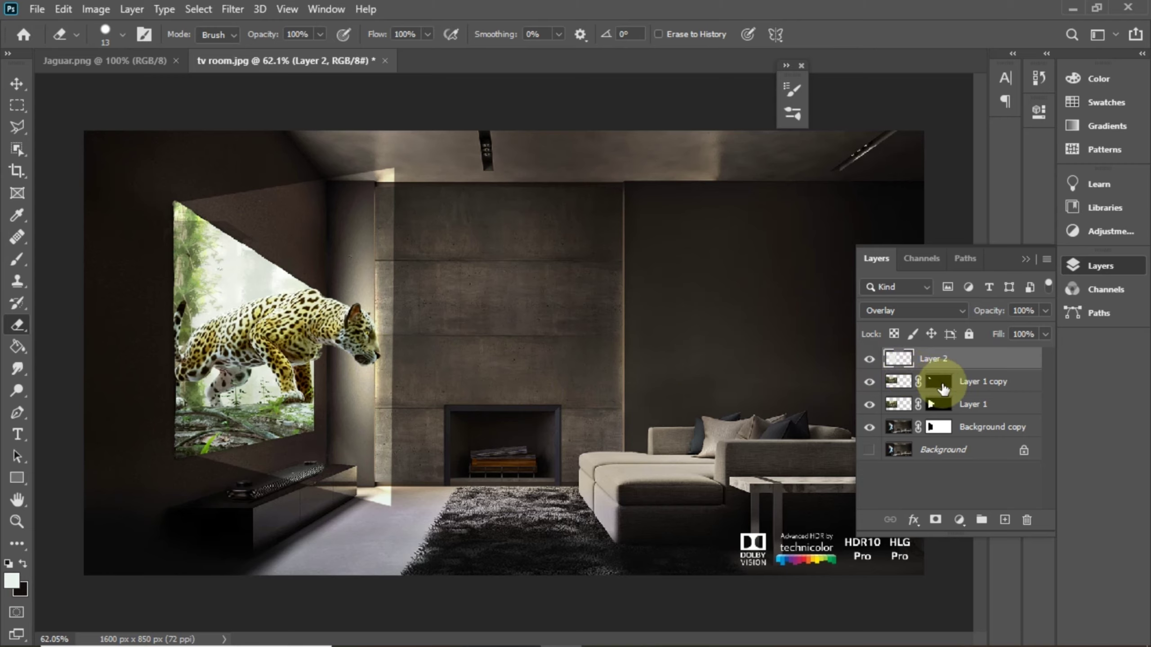
Add a Vibrance adjustment layer directly above Layer 1, keeping its default settings.
click(972, 403)
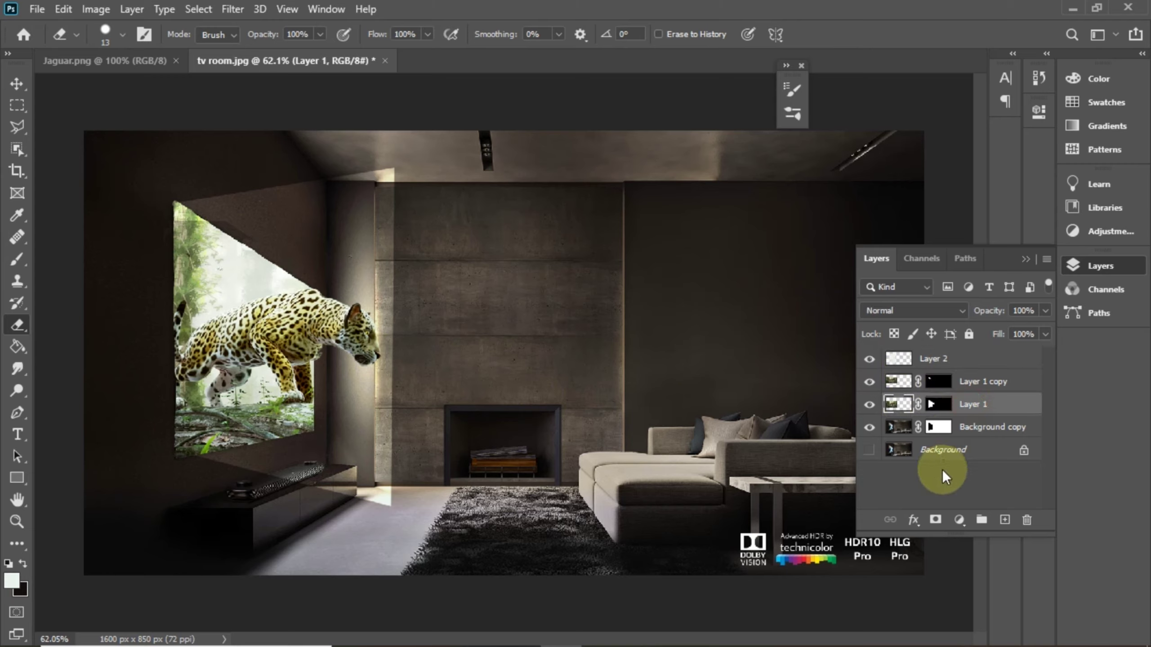
click(960, 519)
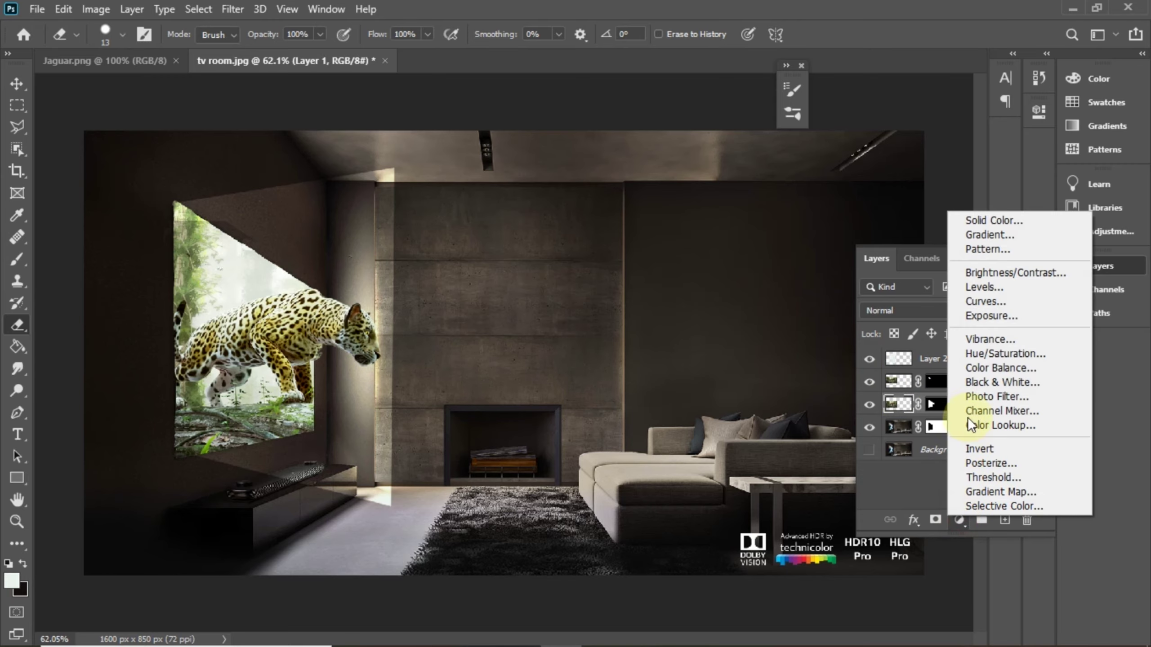
click(992, 338)
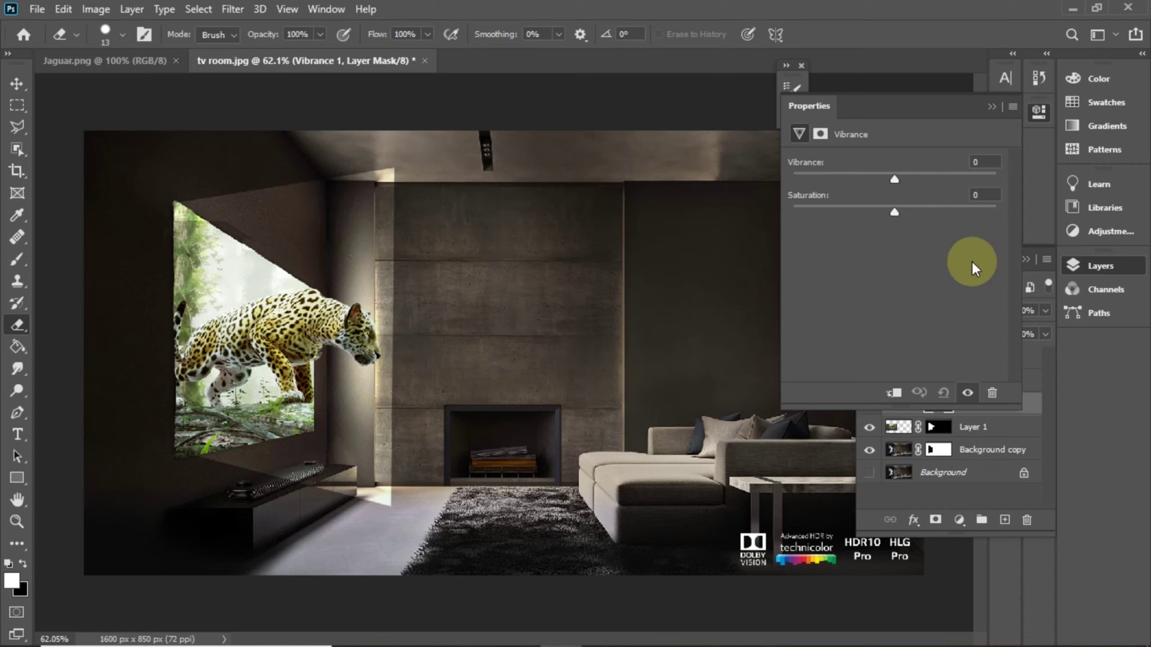
click(991, 109)
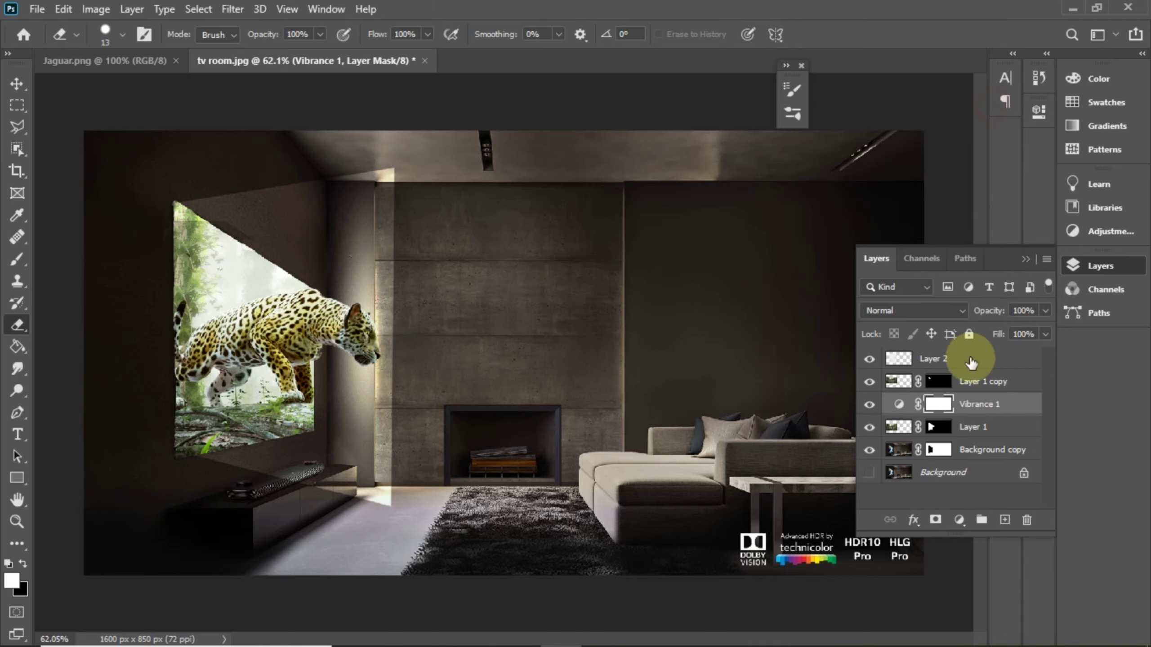
Add a Curves adjustment clipped to Vibrance 1 and shape a contrast S-curve that lowers the shadows and raises the highlights slightly.
click(957, 520)
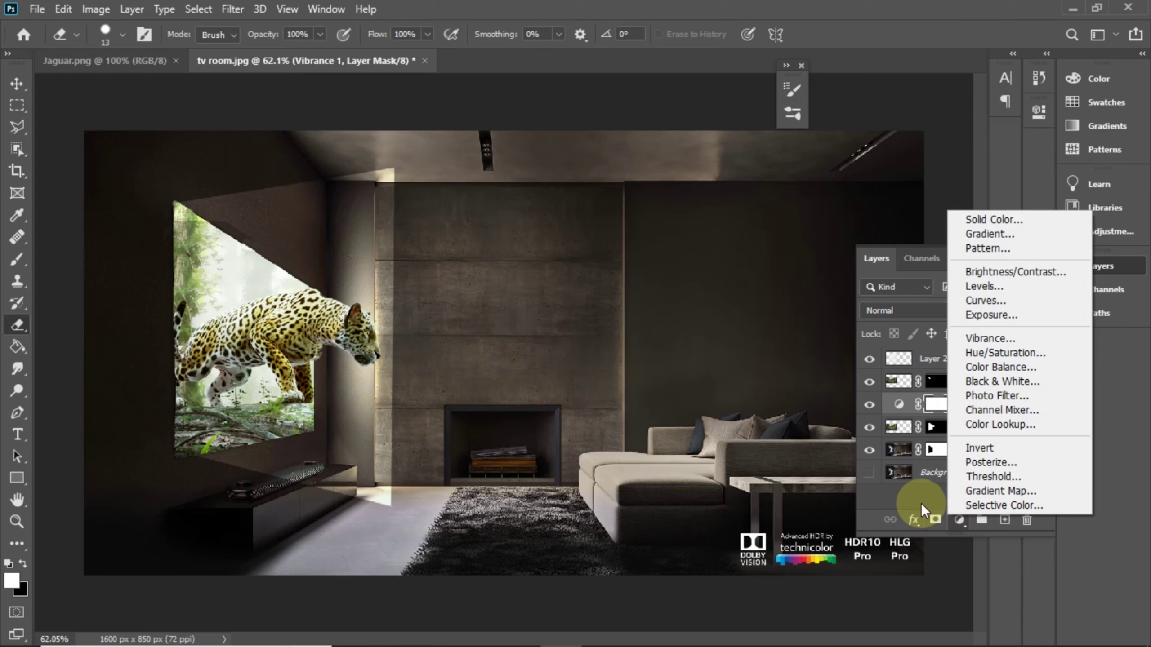
click(917, 492)
click(957, 520)
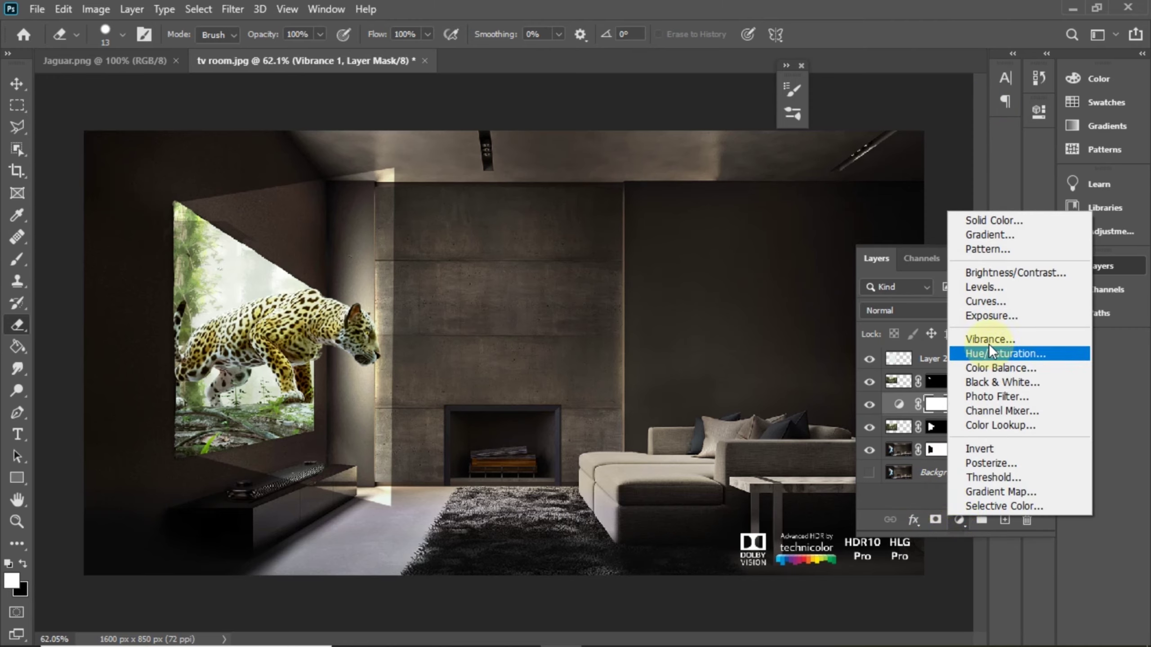
click(992, 300)
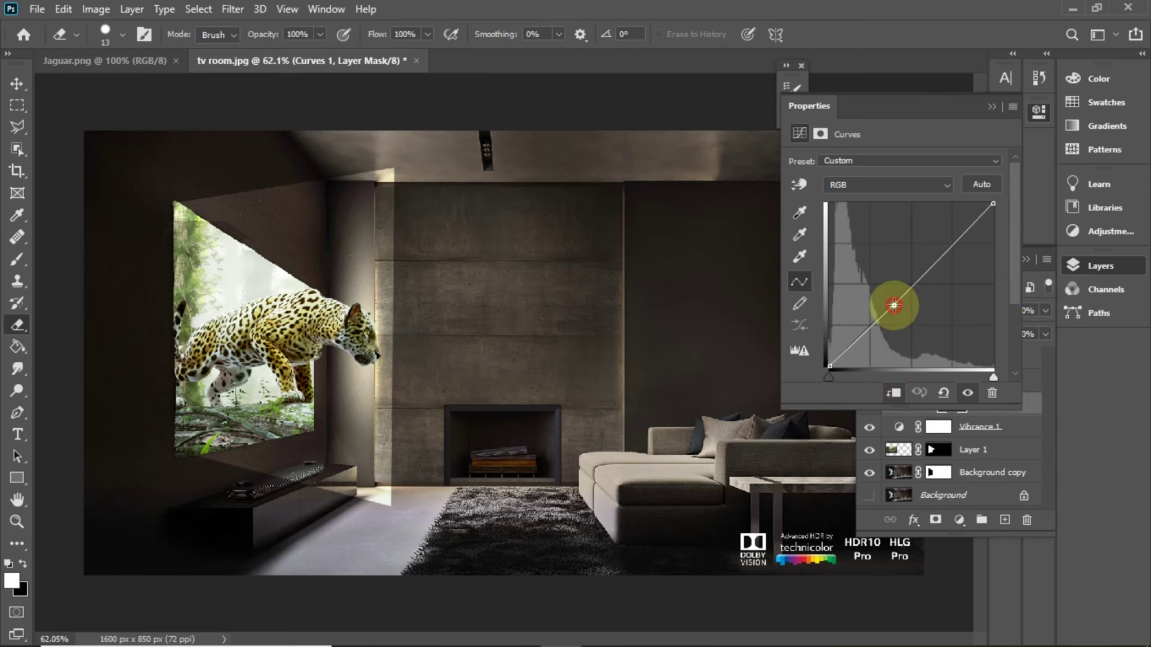
click(903, 309)
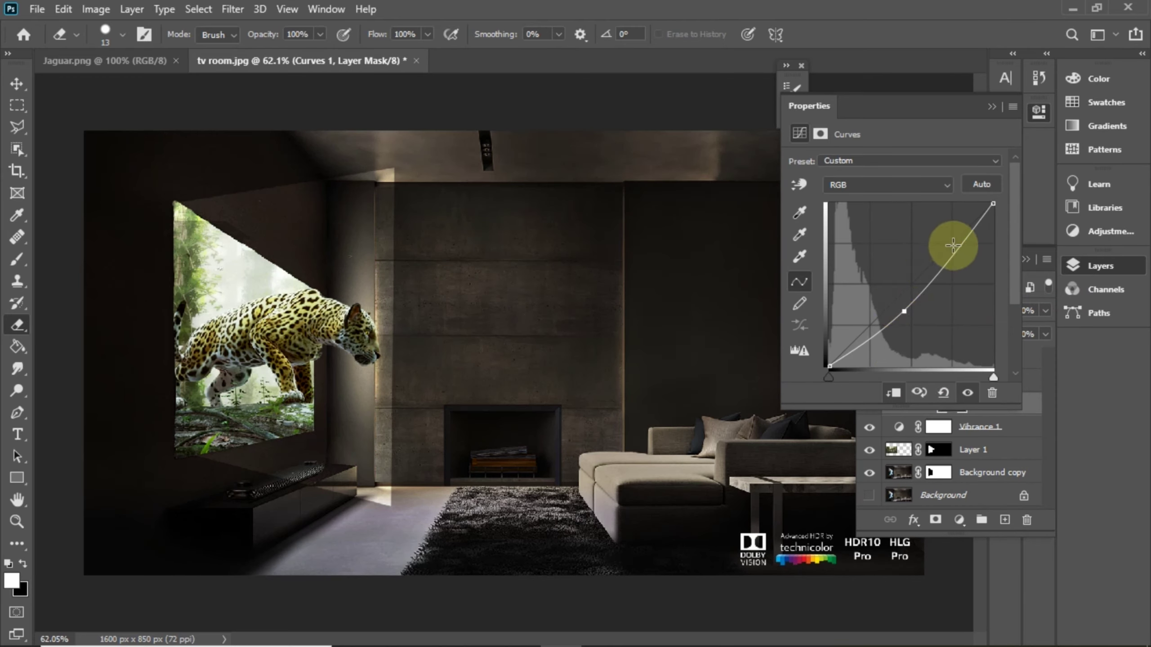
mouse_move(955, 257)
mouse_down()
mouse_move(970, 264)
mouse_move(940, 240)
mouse_move(945, 253)
mouse_up()
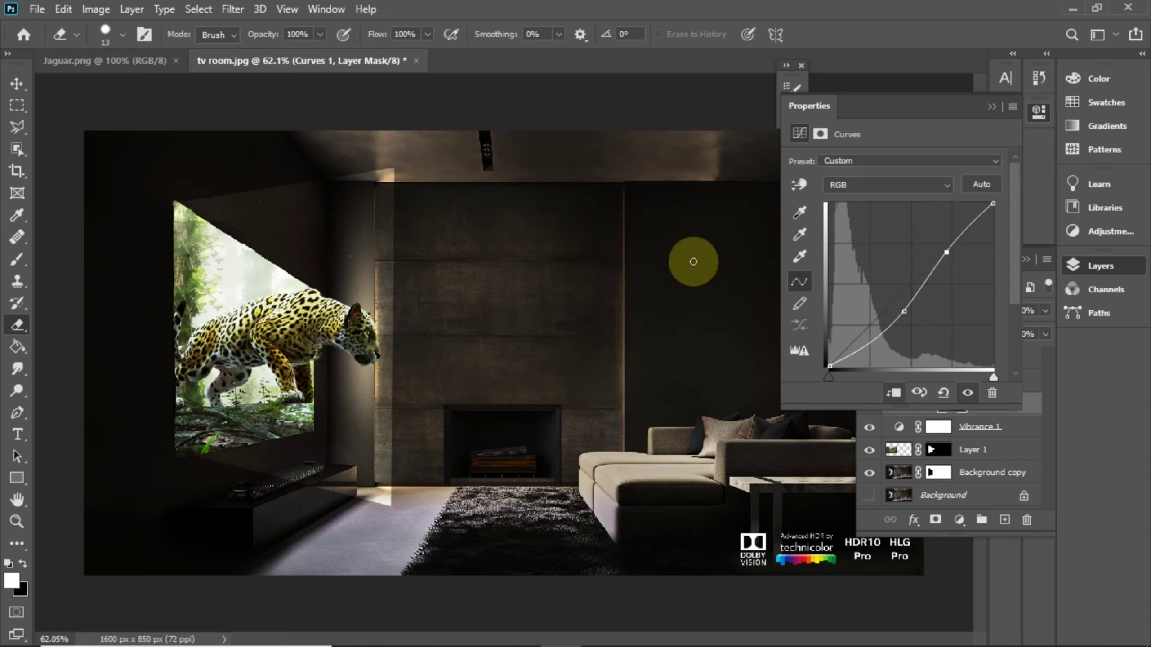
click(991, 109)
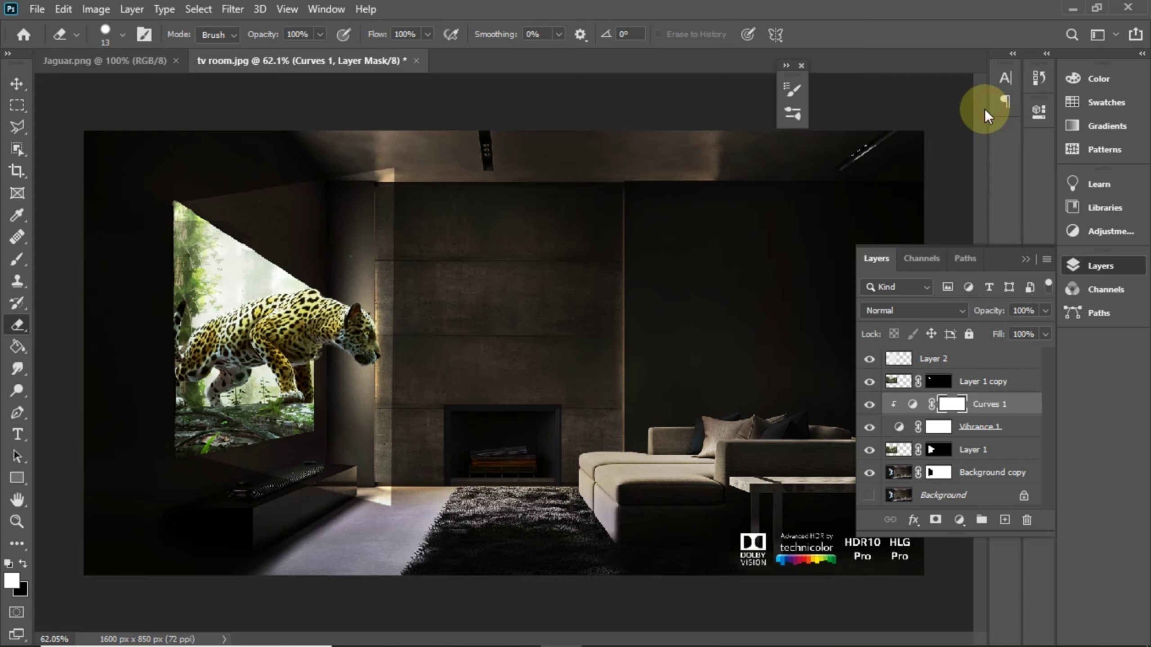
Add a Curves adjustment above Layer 2, raising the shadows and midtones while pulling the brightest highlights down slightly.
click(930, 359)
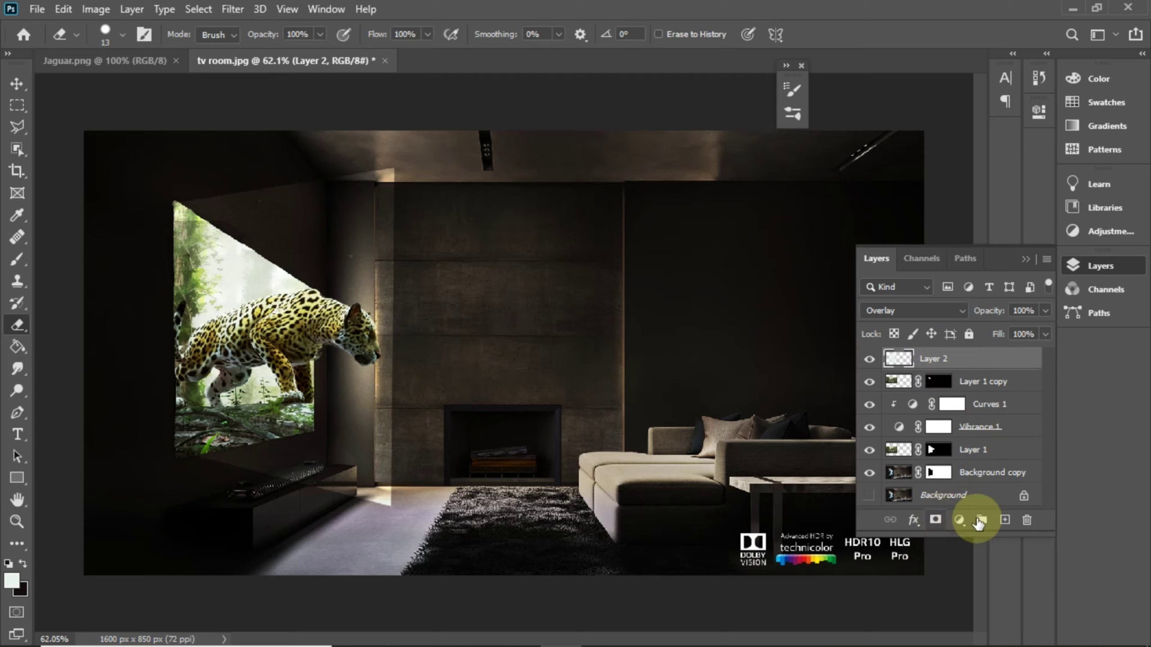
click(959, 520)
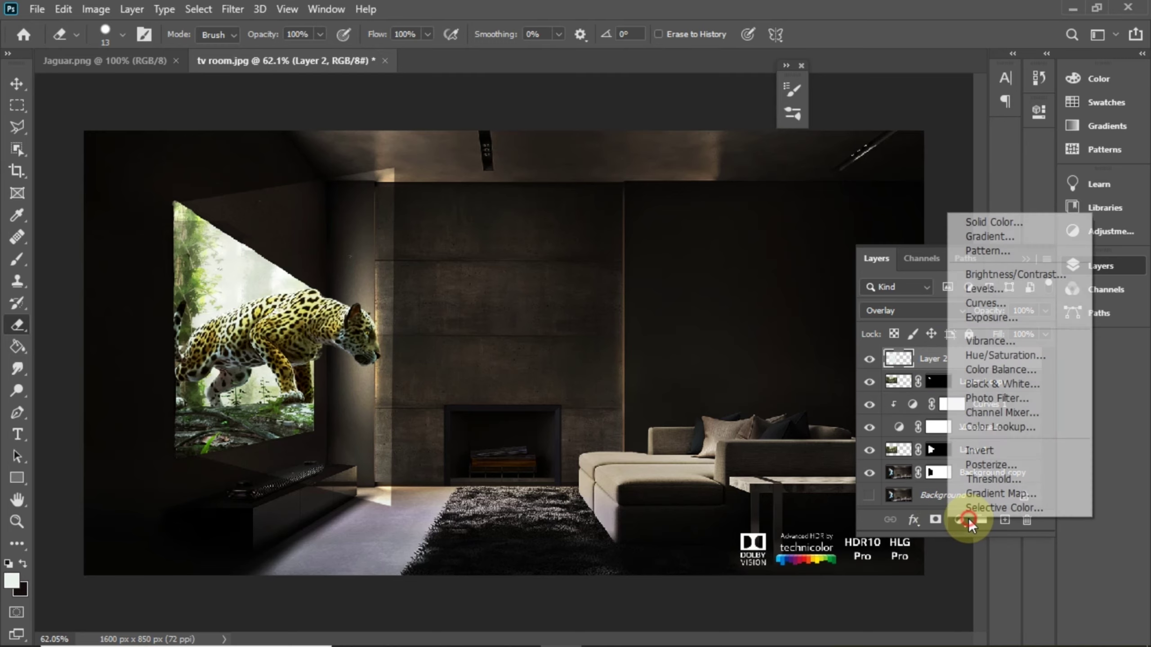
click(995, 303)
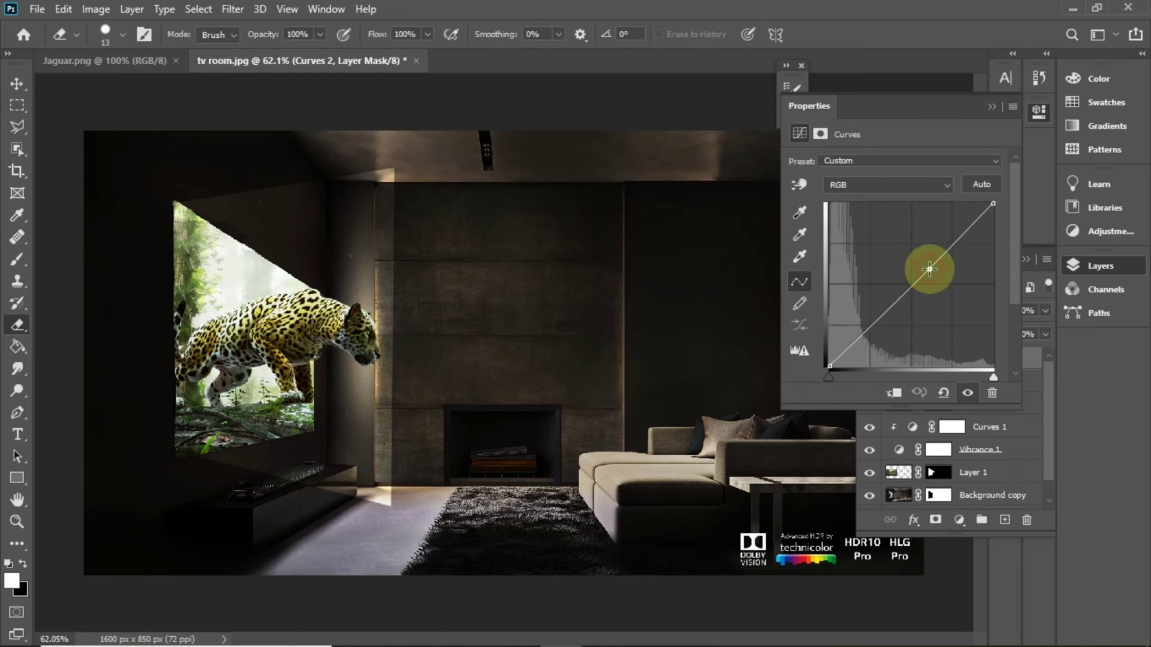
mouse_move(929, 269)
mouse_down()
mouse_move(951, 304)
mouse_move(921, 253)
mouse_up()
click(870, 314)
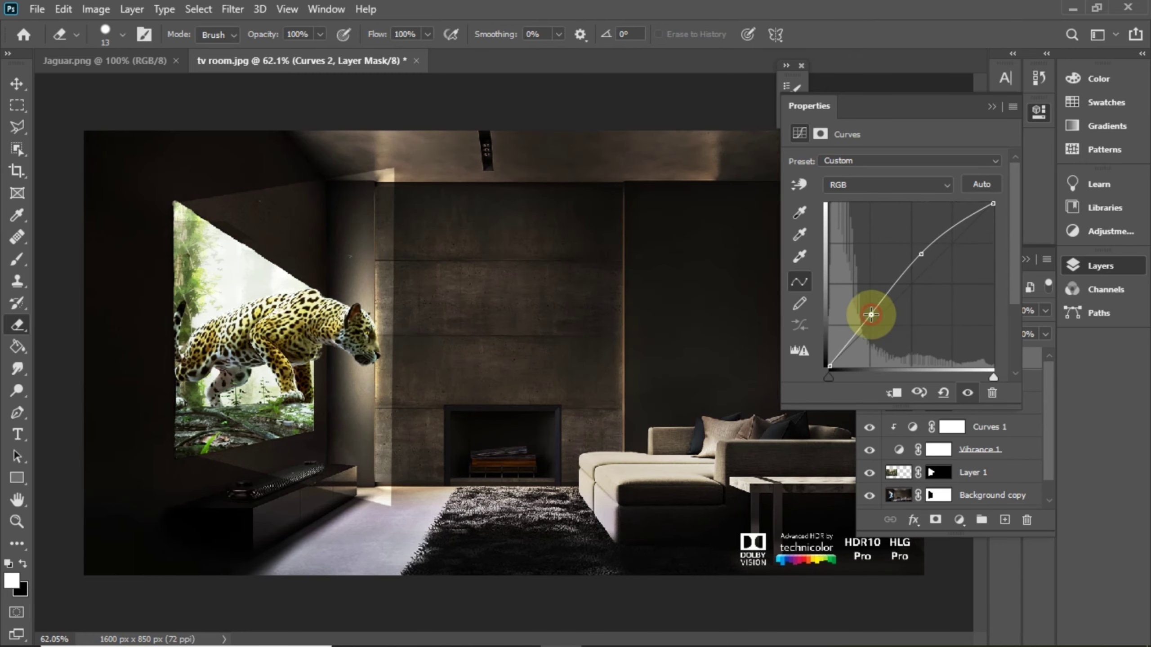
mouse_move(871, 314)
mouse_down()
mouse_move(883, 321)
mouse_move(867, 312)
mouse_up()
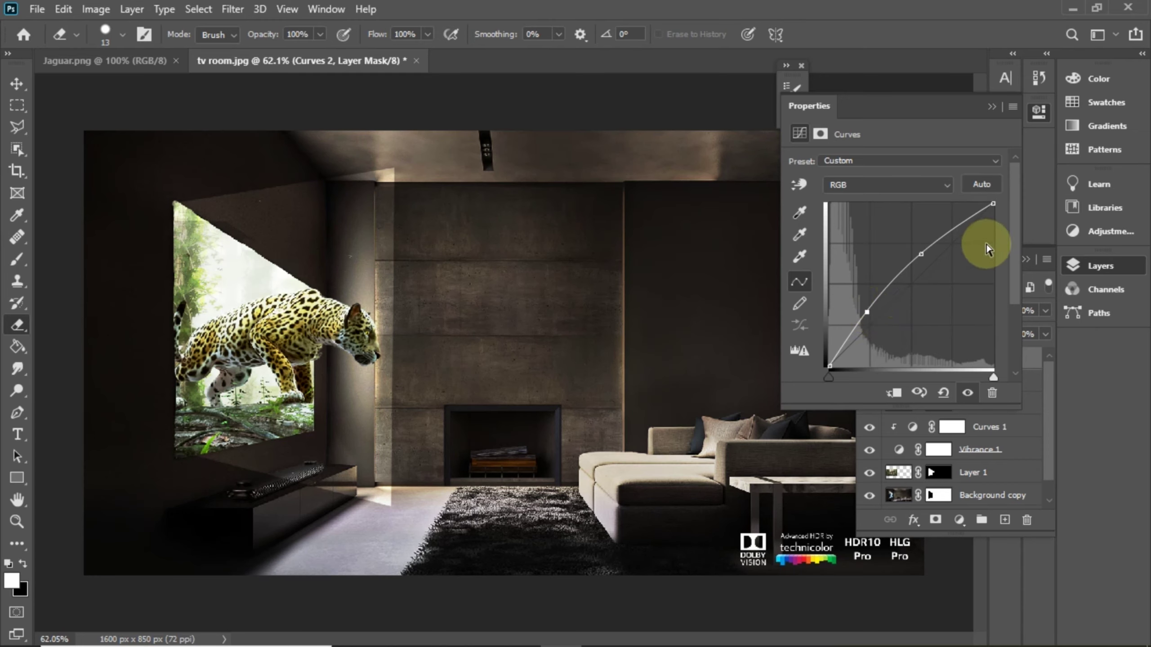
click(962, 230)
drag(962, 231, 963, 236)
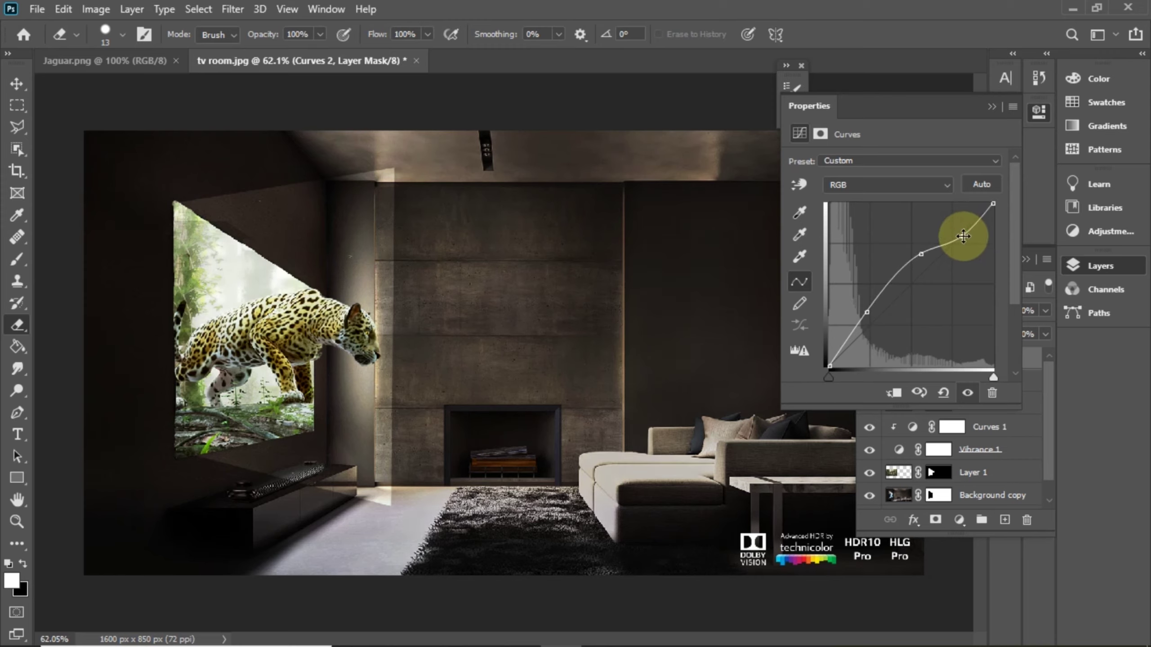
click(991, 107)
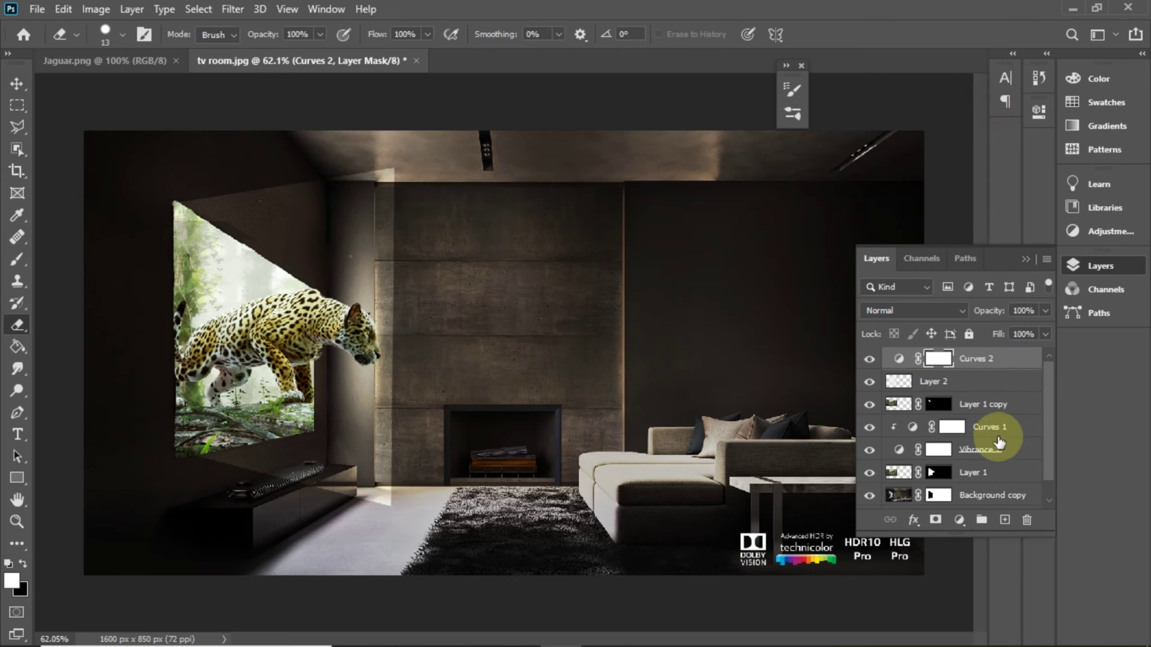
Add a Curves adjustment directly above Layer 1 and bend the RGB curve well below the diagonal in midtones and highlights to darken the room.
click(978, 408)
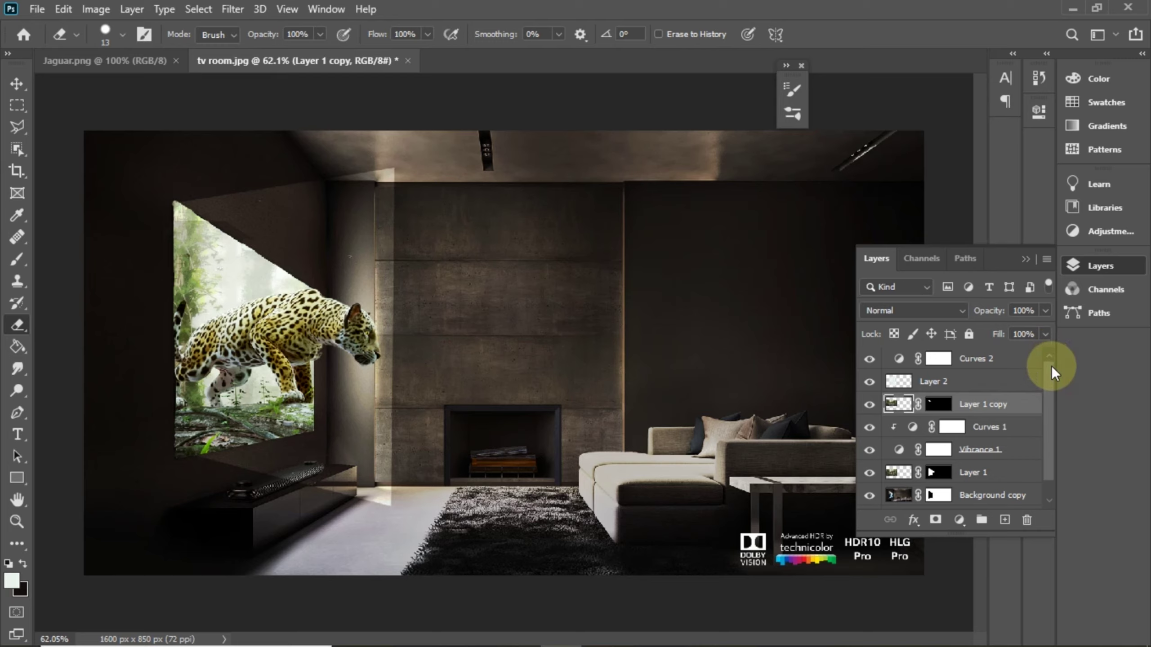
drag(1051, 365, 1048, 396)
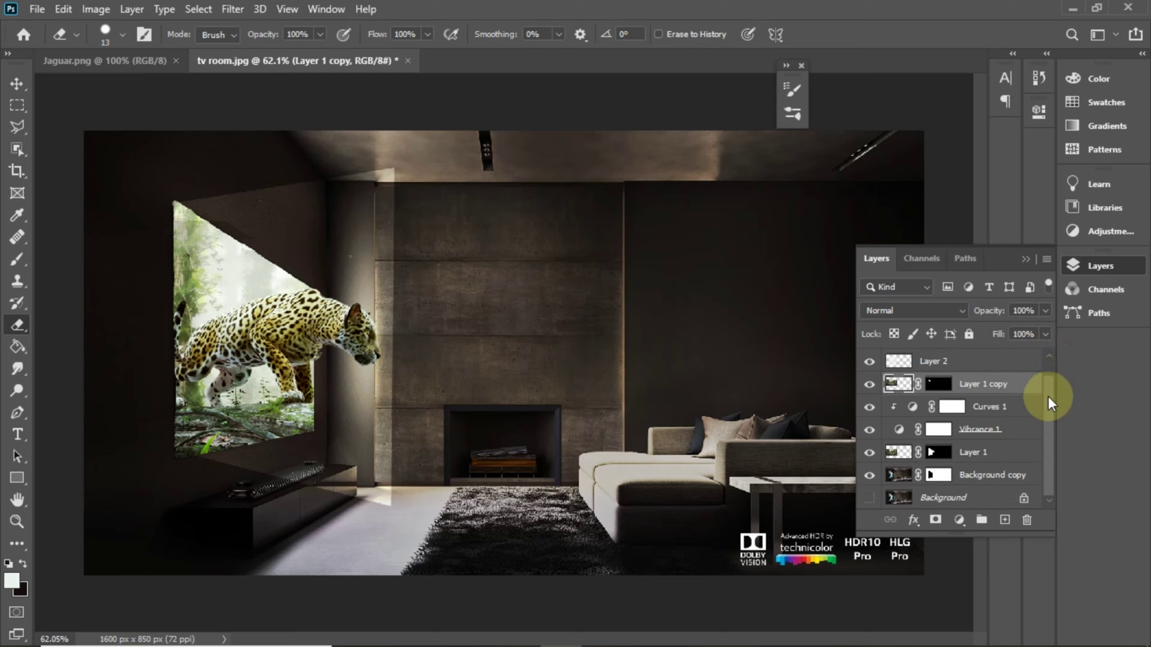
click(947, 453)
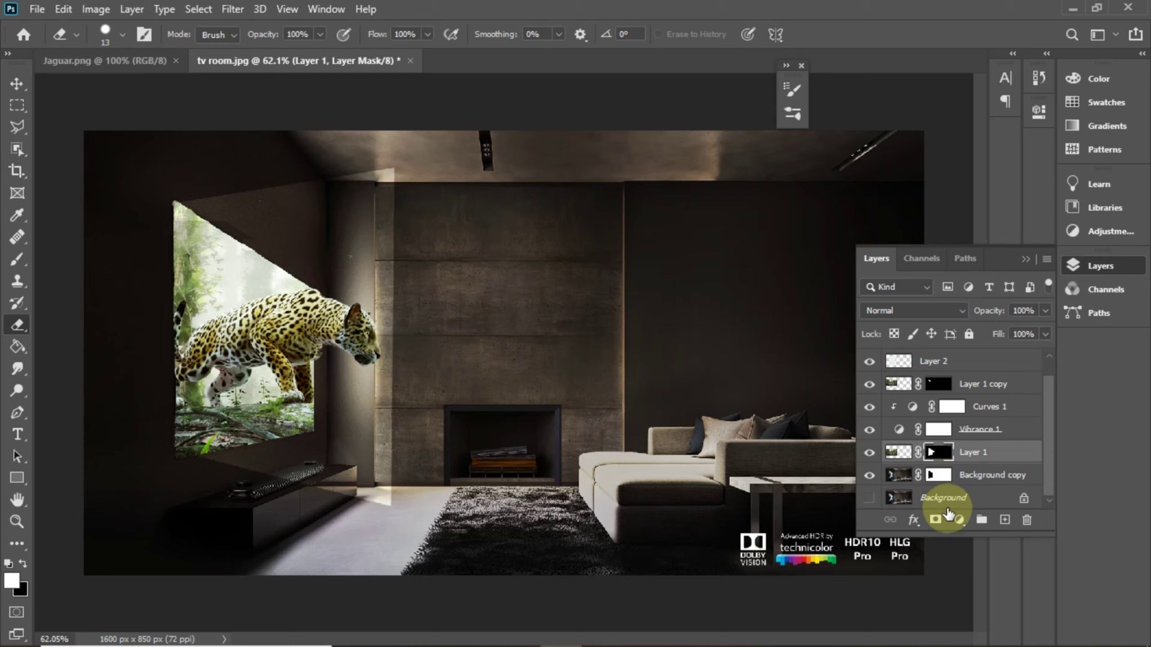
click(958, 520)
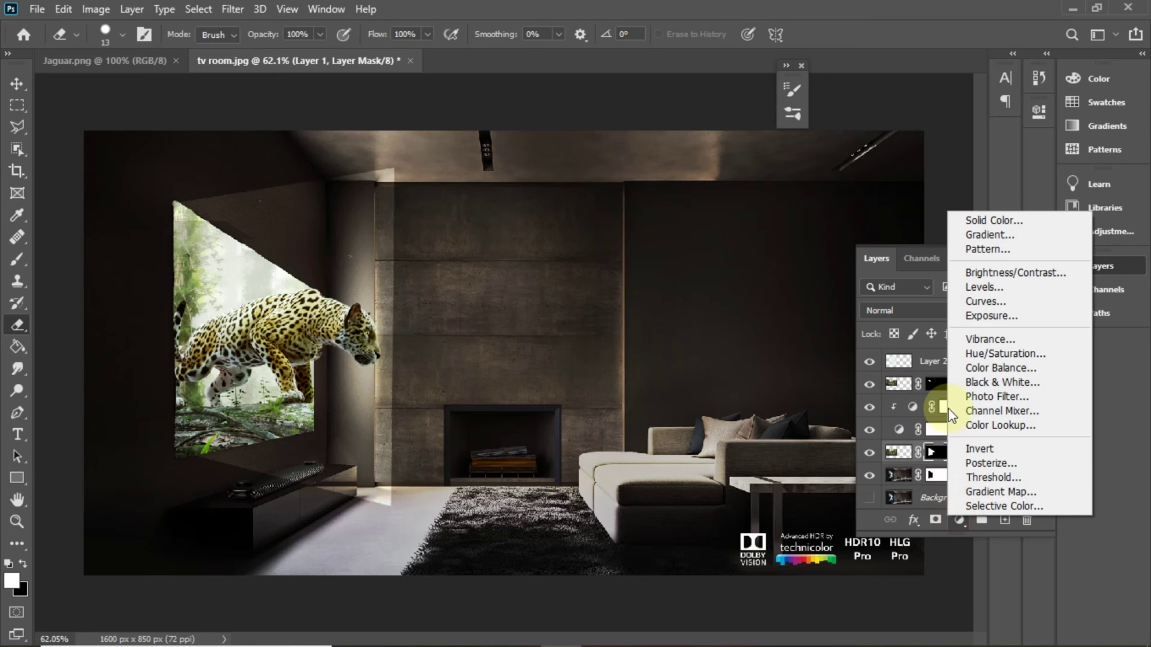
click(989, 303)
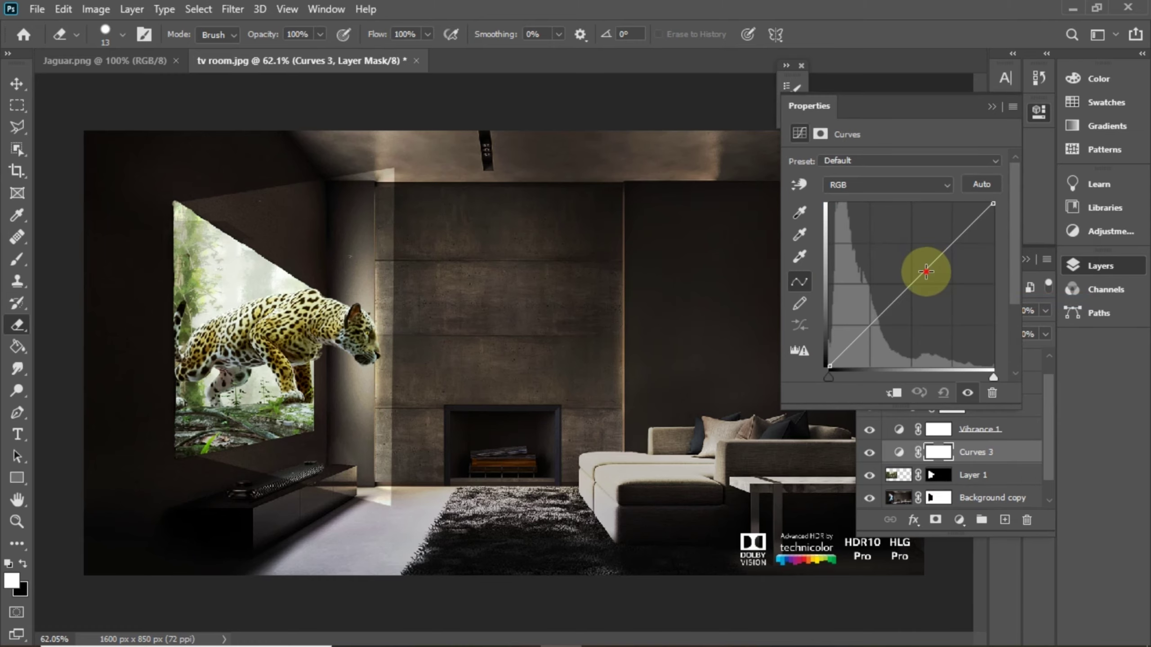
drag(925, 272, 940, 295)
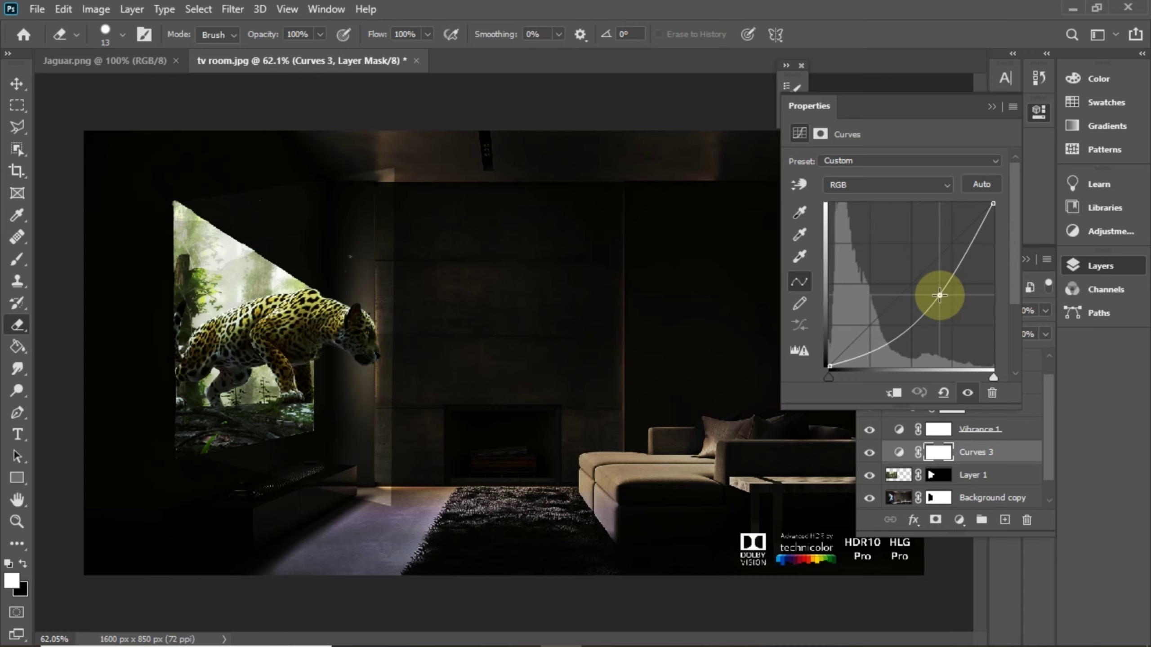
drag(978, 244, 976, 249)
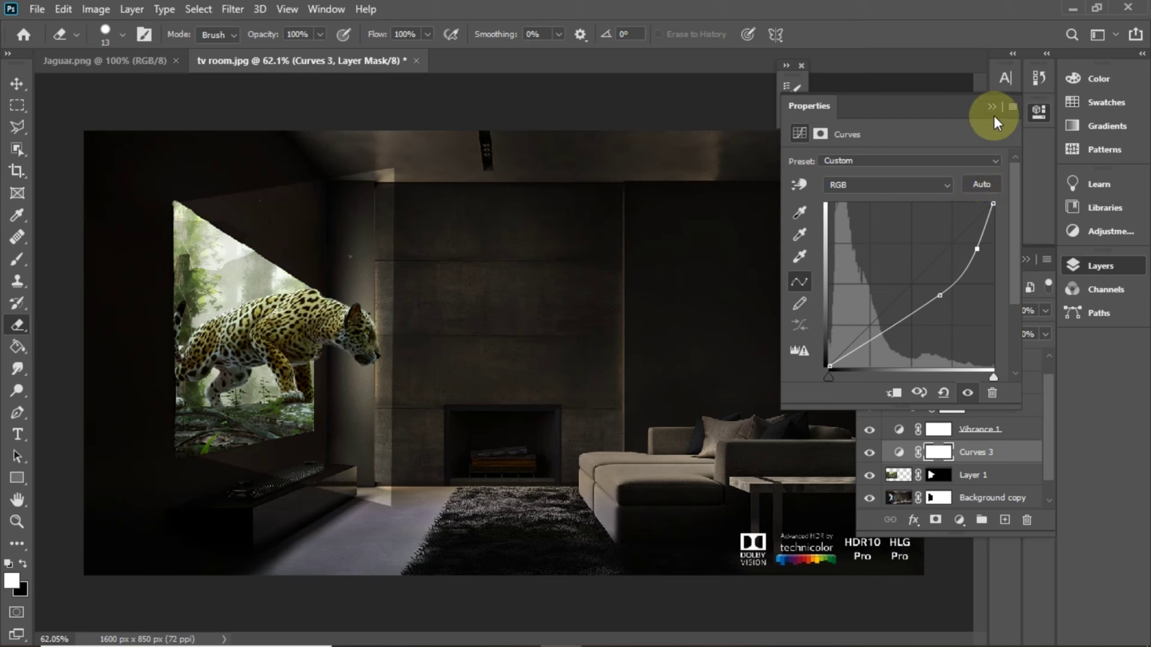
click(994, 101)
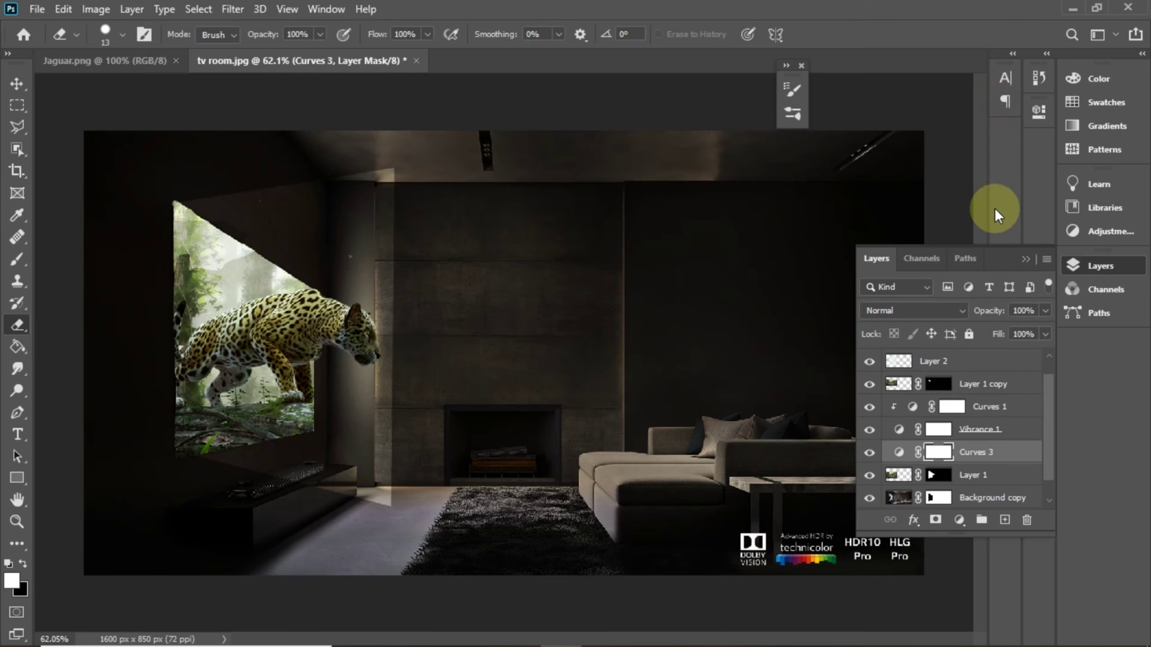
Clear the layer list out of the way to examine the whole darkened composite.
click(1019, 258)
click(1069, 264)
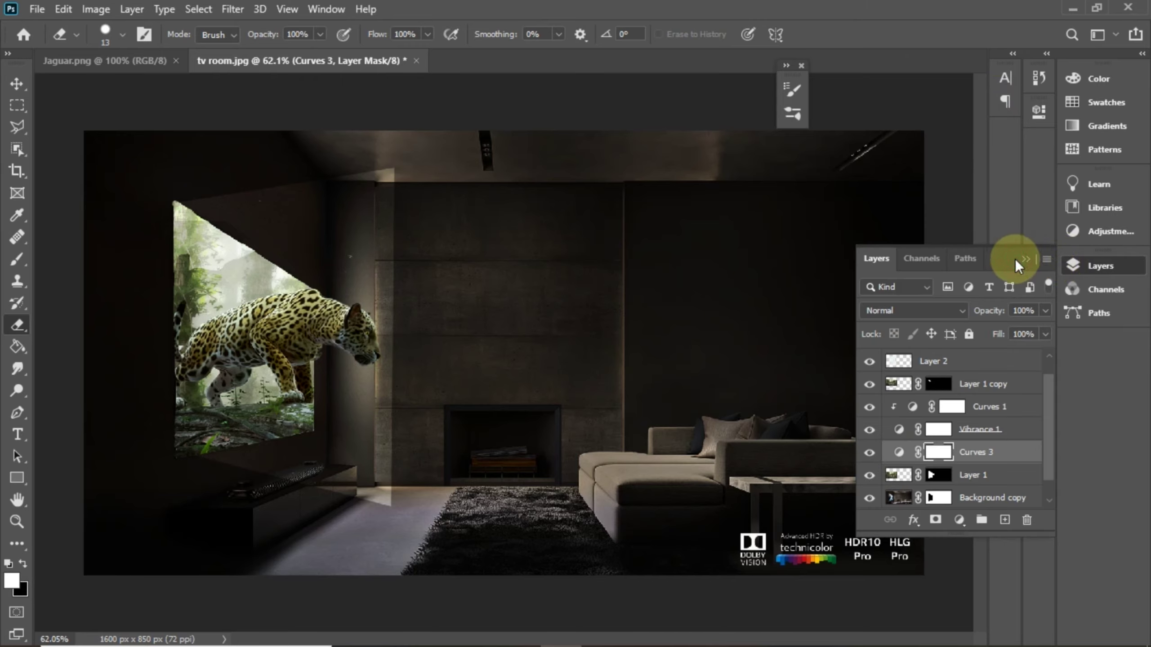
click(1028, 258)
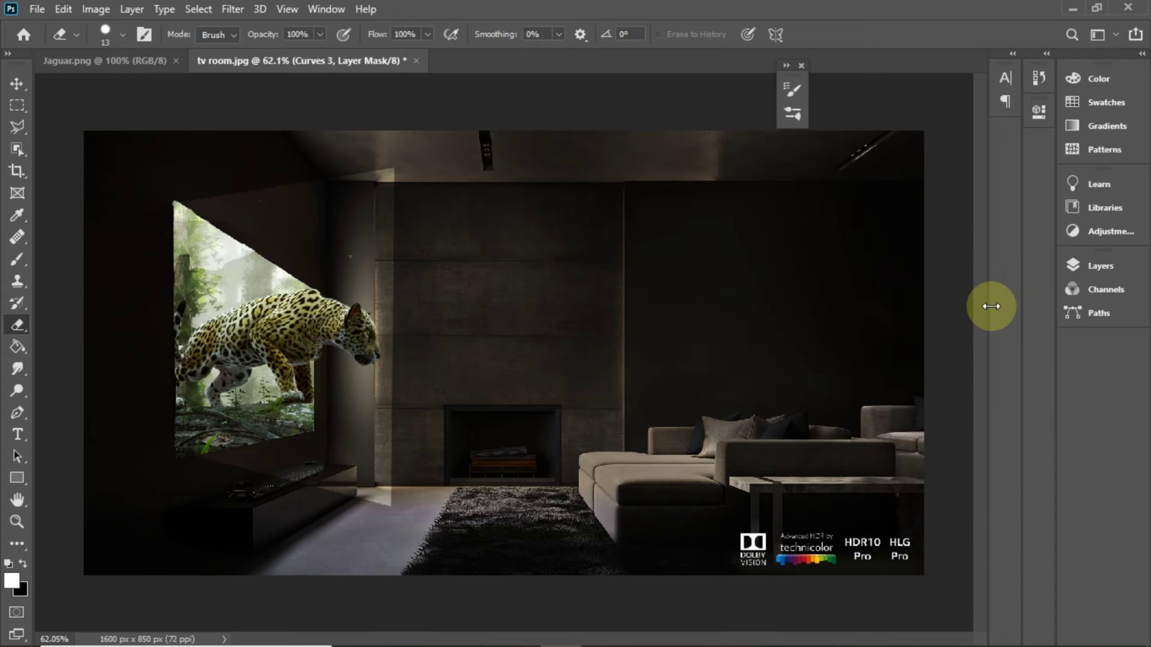